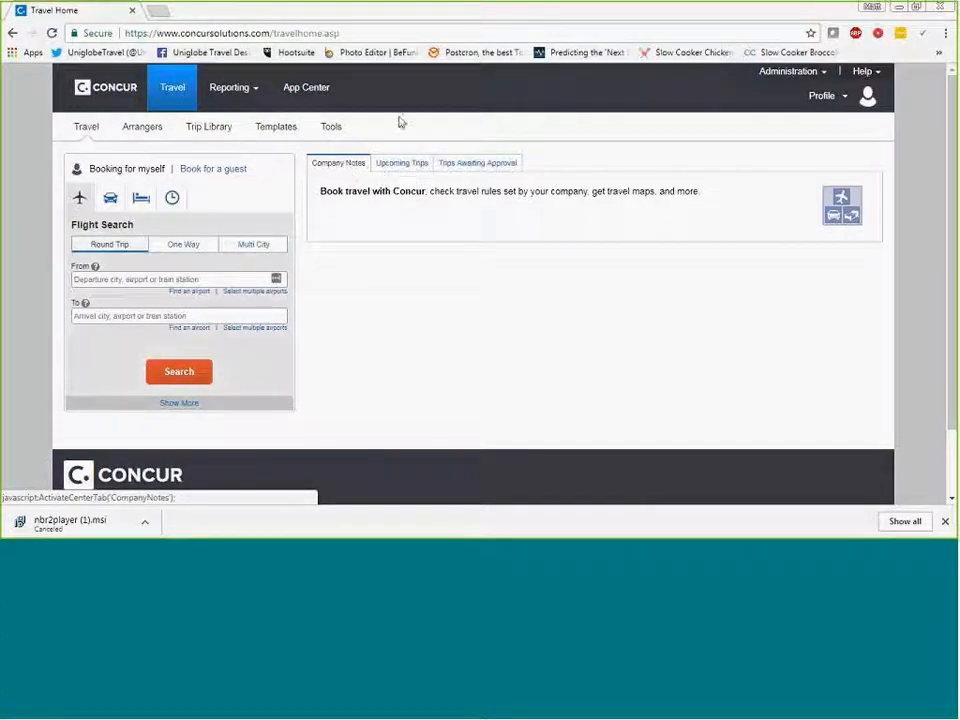
- Compare the one-way and multi-city flight search forms, and set the trip type to Round Trip
{"action": "left_click", "coordinate": [173, 88]}
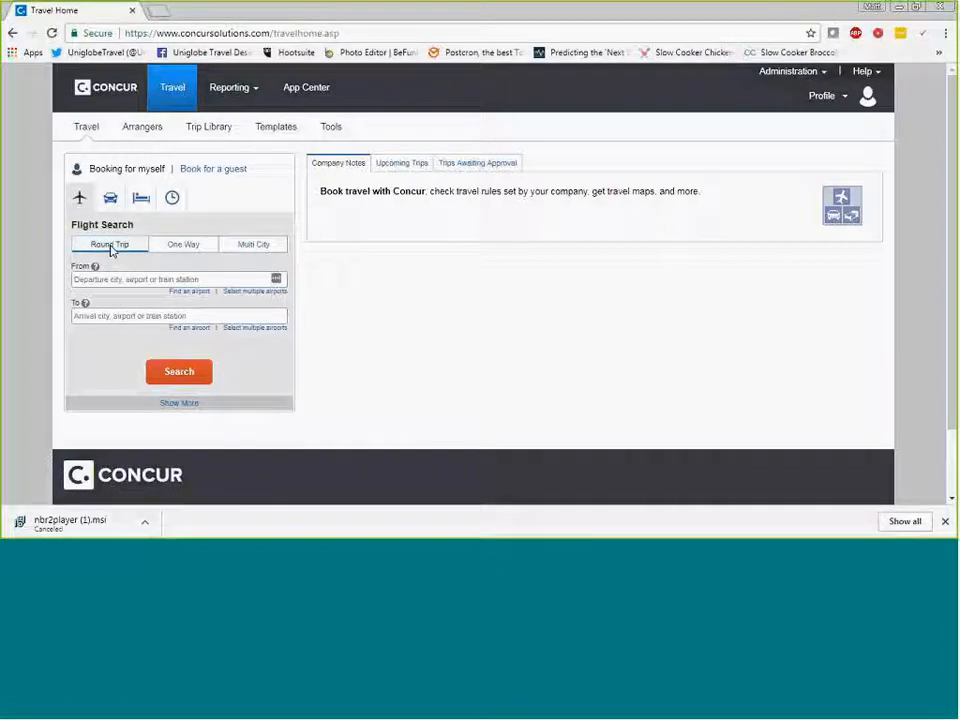
{"action": "left_click", "coordinate": [183, 248]}
{"action": "left_click", "coordinate": [251, 249]}
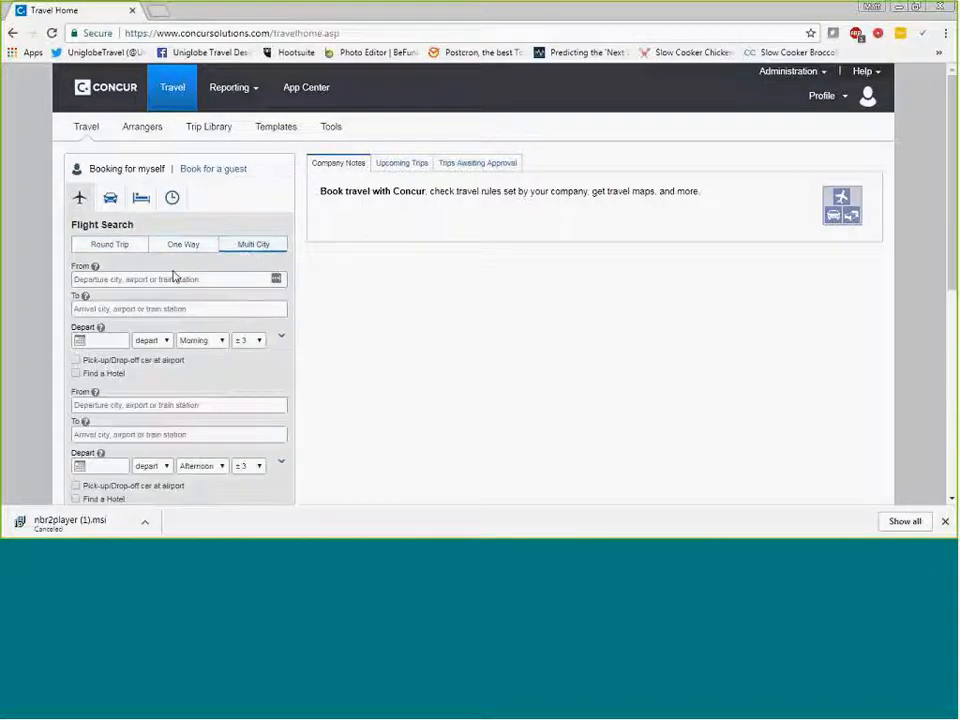
{"action": "left_click", "coordinate": [122, 249]}
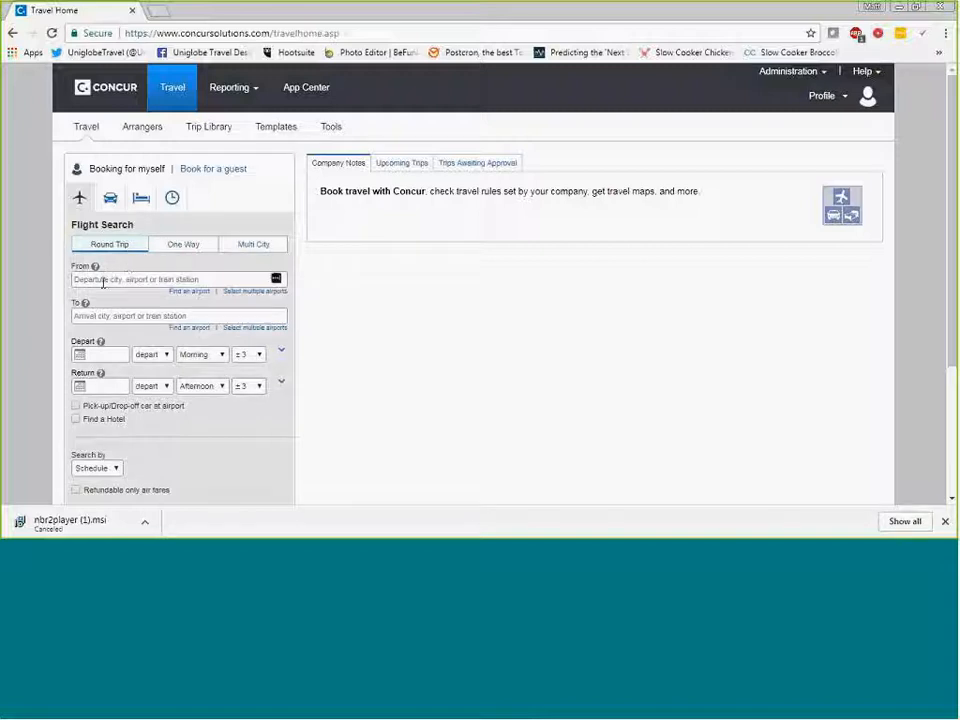
- Set the flight's origin to CMH (Port Columbus Intl Arpt) and its destination to LGA (La Guardia, New York)
{"action": "left_click", "coordinate": [103, 281]}
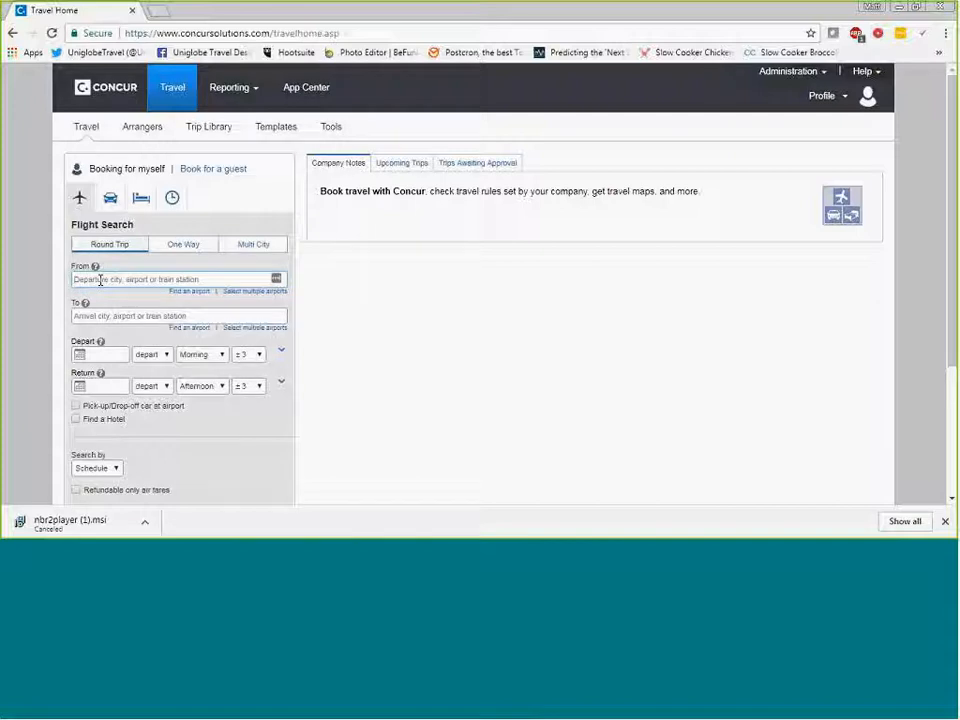
{"action": "type", "text": "CMH"}
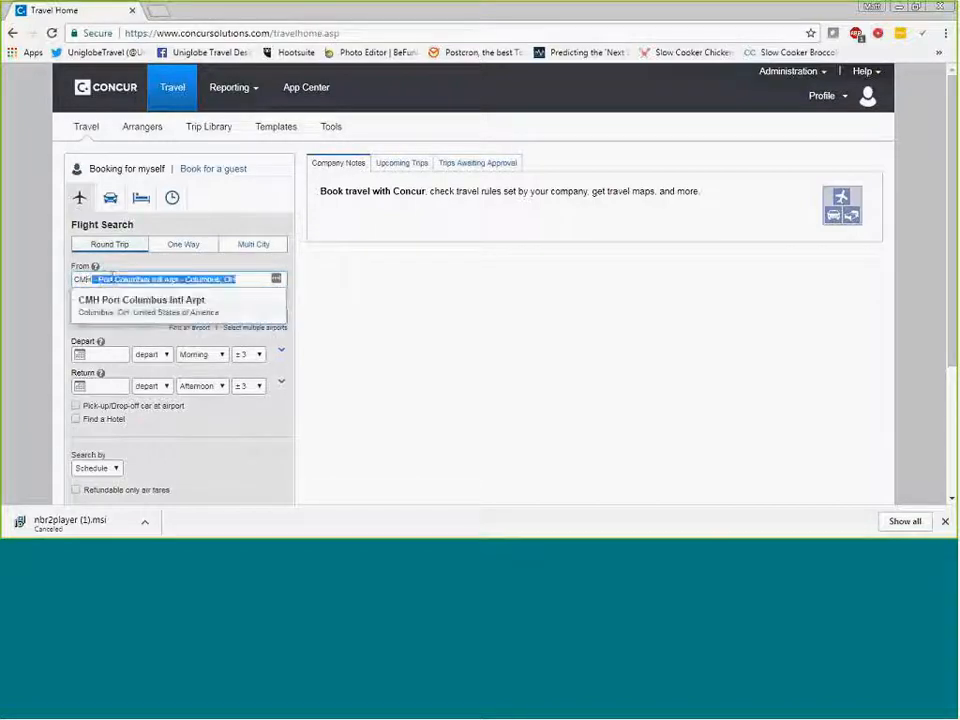
{"action": "left_click", "coordinate": [133, 304]}
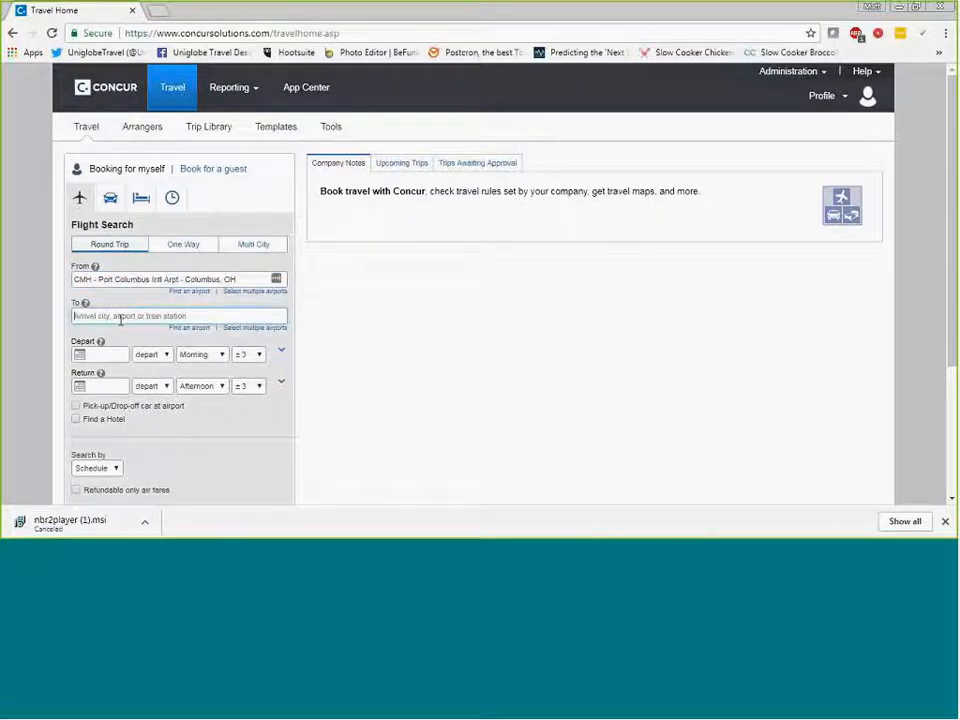
{"action": "type", "text": "LGA - La Guardia - New York, NY"}
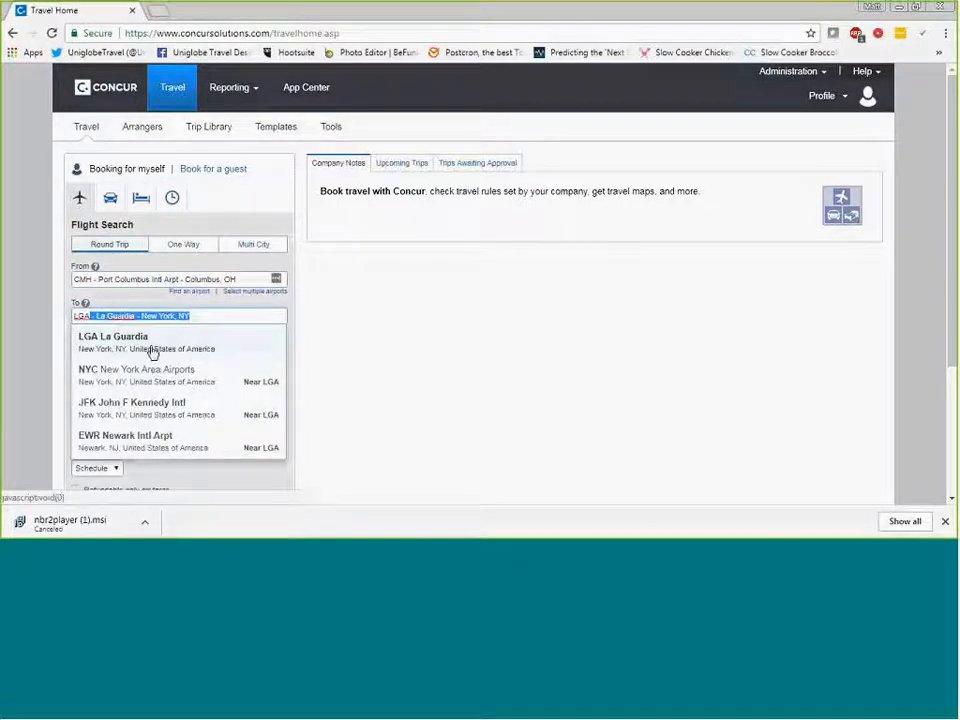
{"action": "left_click", "coordinate": [151, 348]}
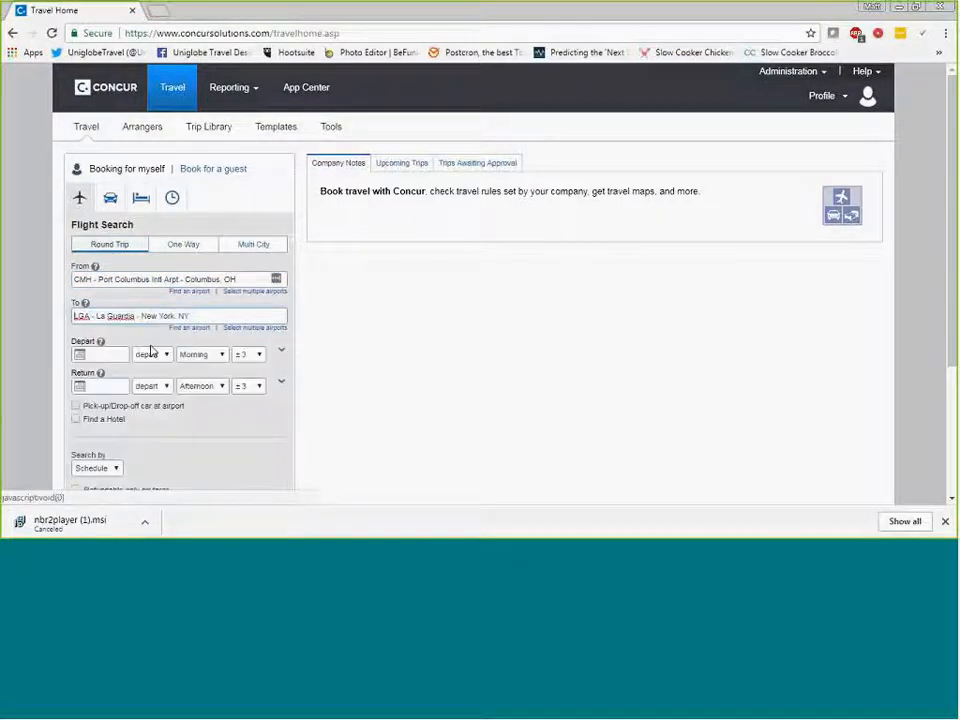
- Set the departure date to 11/20/2017 and the return date to 11/21/2017
{"action": "left_click", "coordinate": [79, 354]}
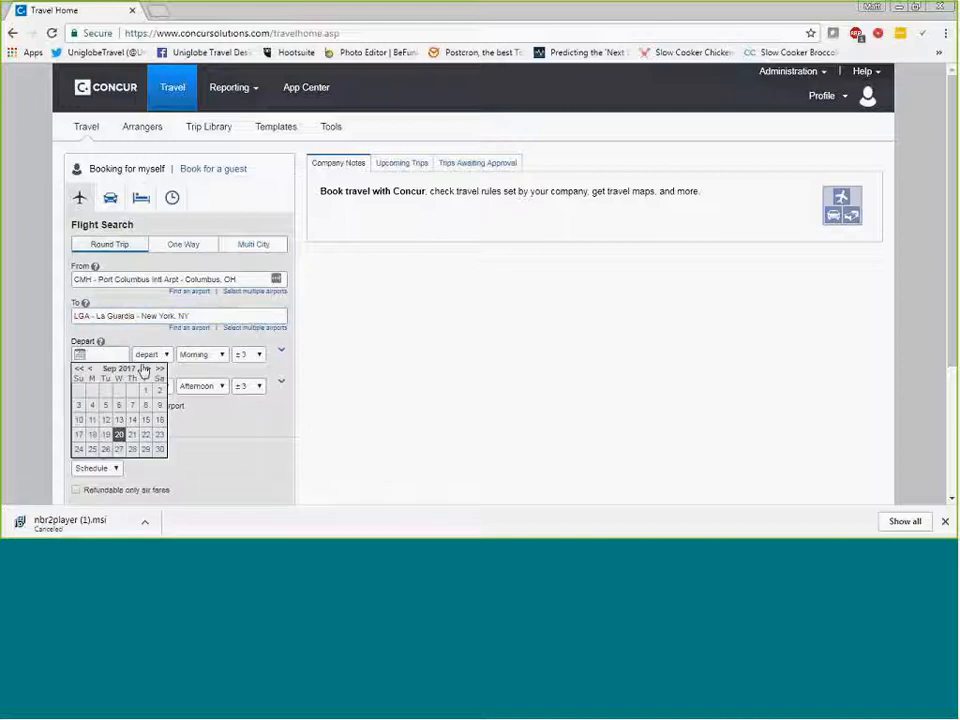
{"action": "left_click", "coordinate": [150, 370]}
{"action": "left_click", "coordinate": [150, 370]}
{"action": "left_click", "coordinate": [92, 434]}
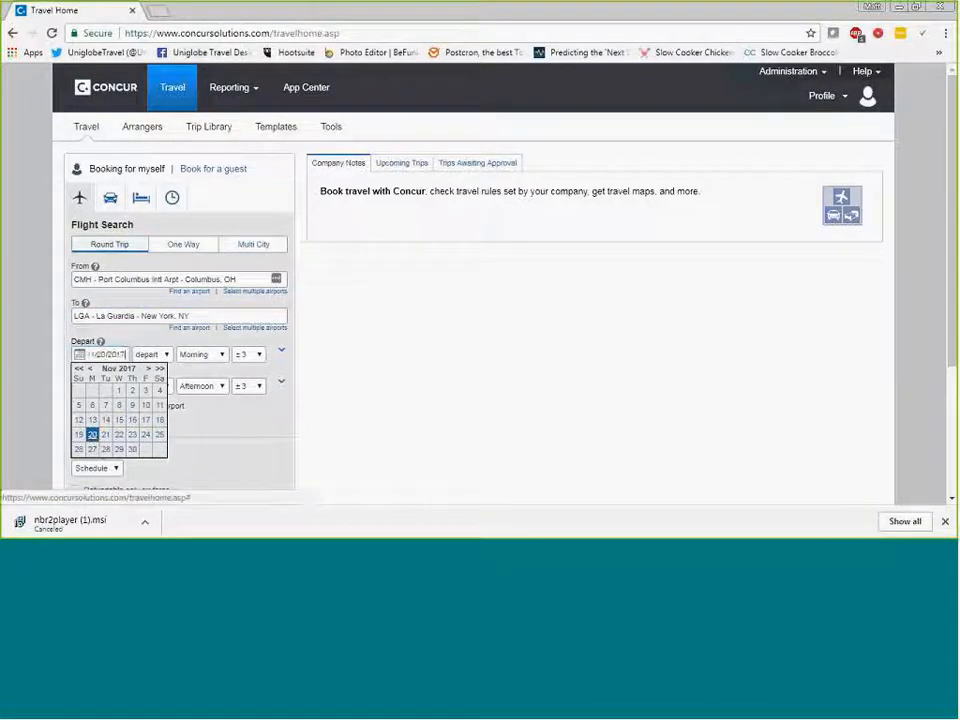
{"action": "left_click", "coordinate": [119, 434]}
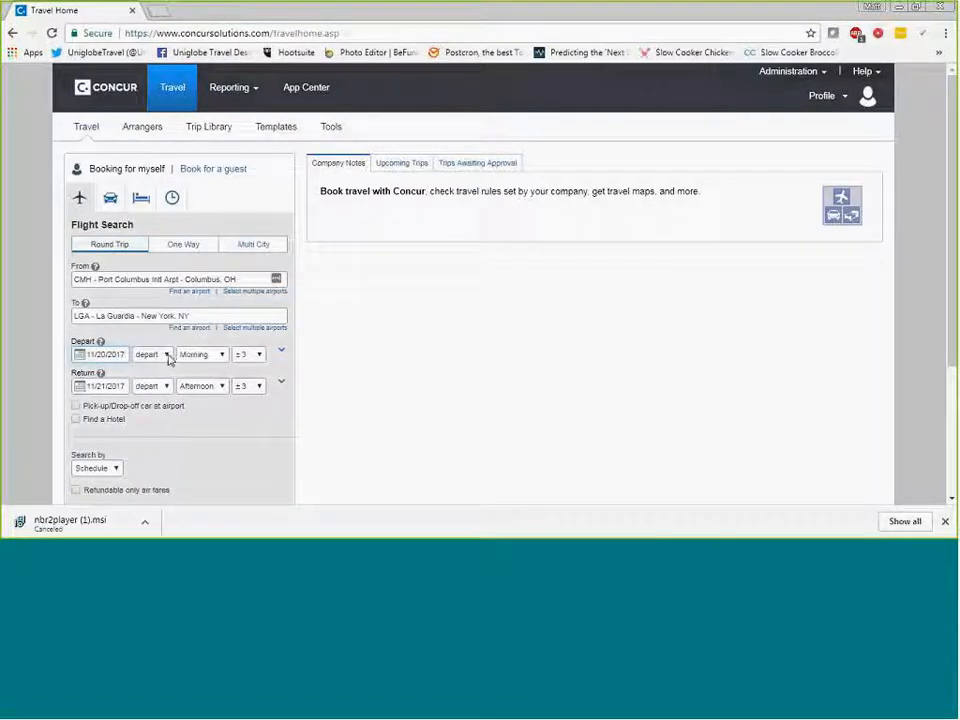
- Examine the outbound flight's choices for depart or arrive, time of day and plus-or-minus hour range
{"action": "left_click", "coordinate": [166, 355]}
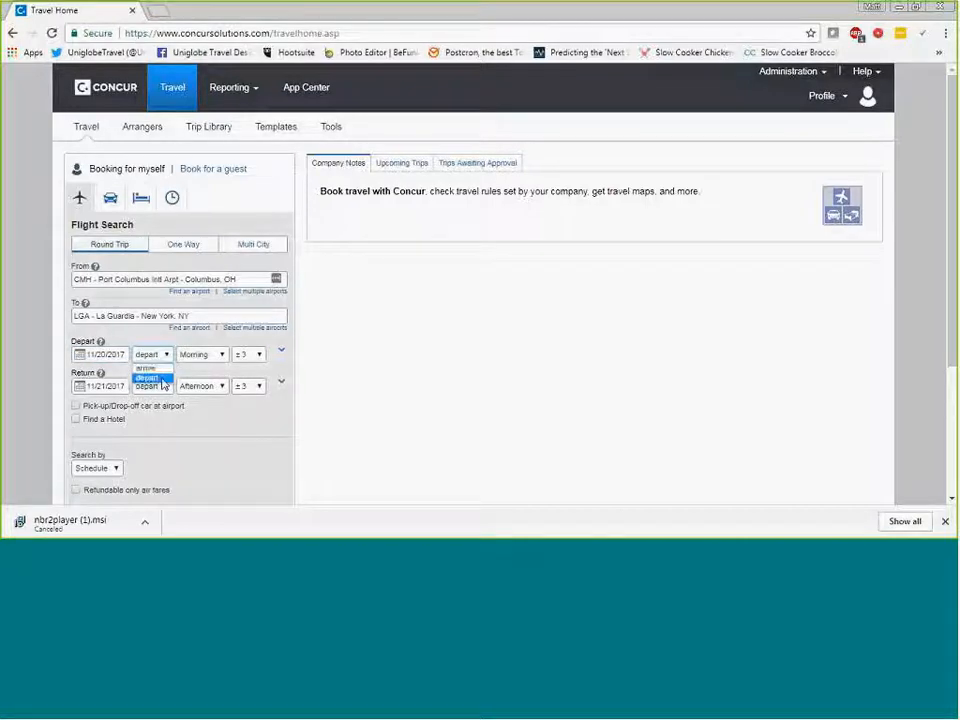
{"action": "left_click", "coordinate": [161, 379]}
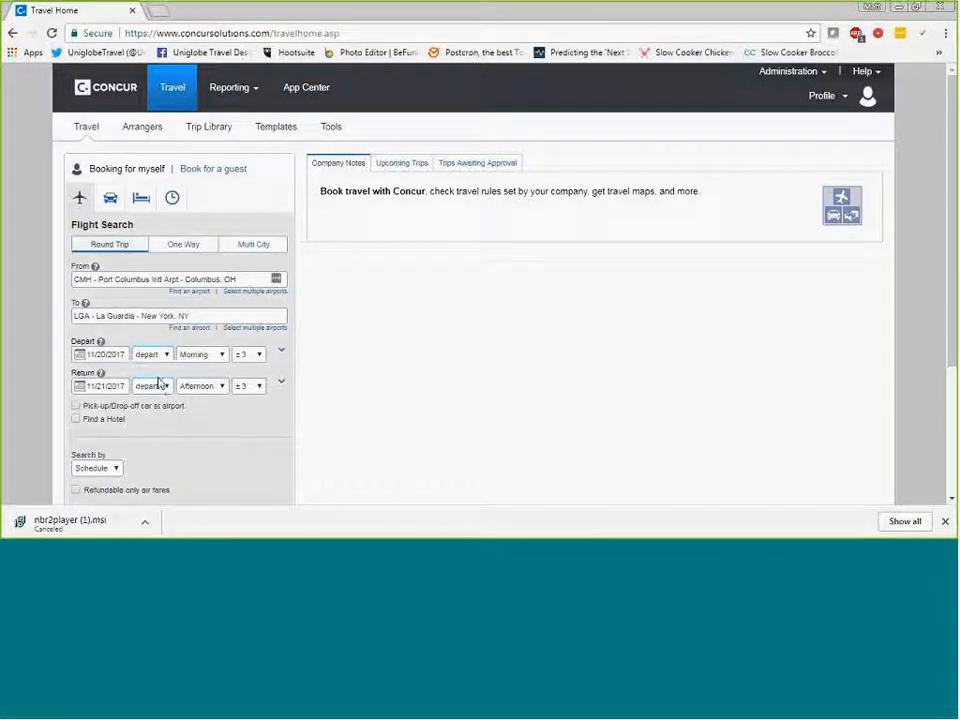
{"action": "left_click", "coordinate": [212, 357]}
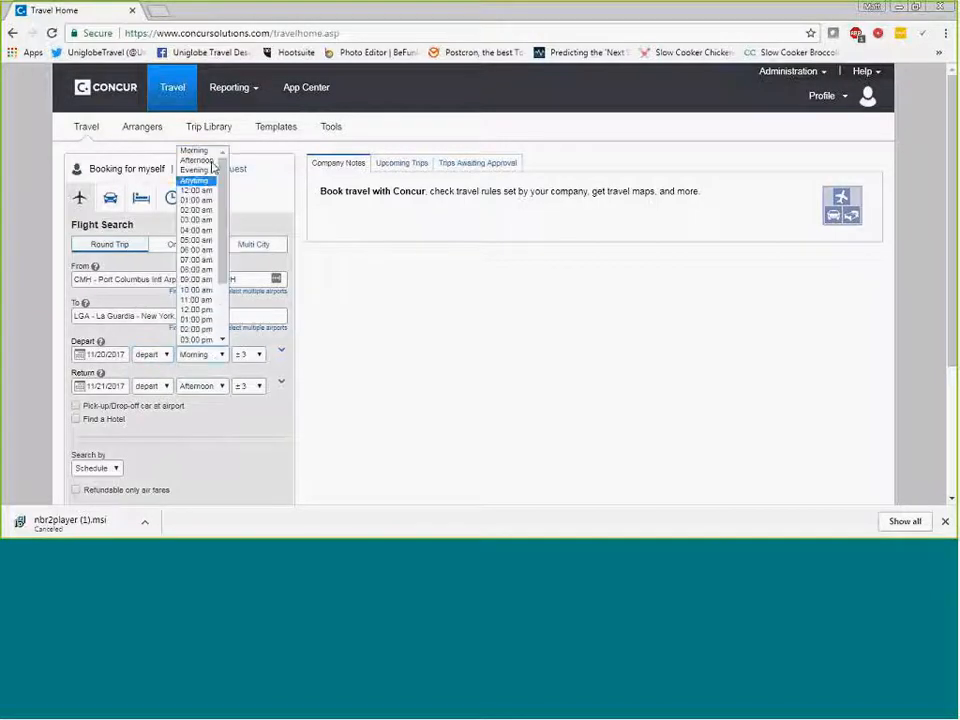
{"action": "left_click", "coordinate": [244, 342]}
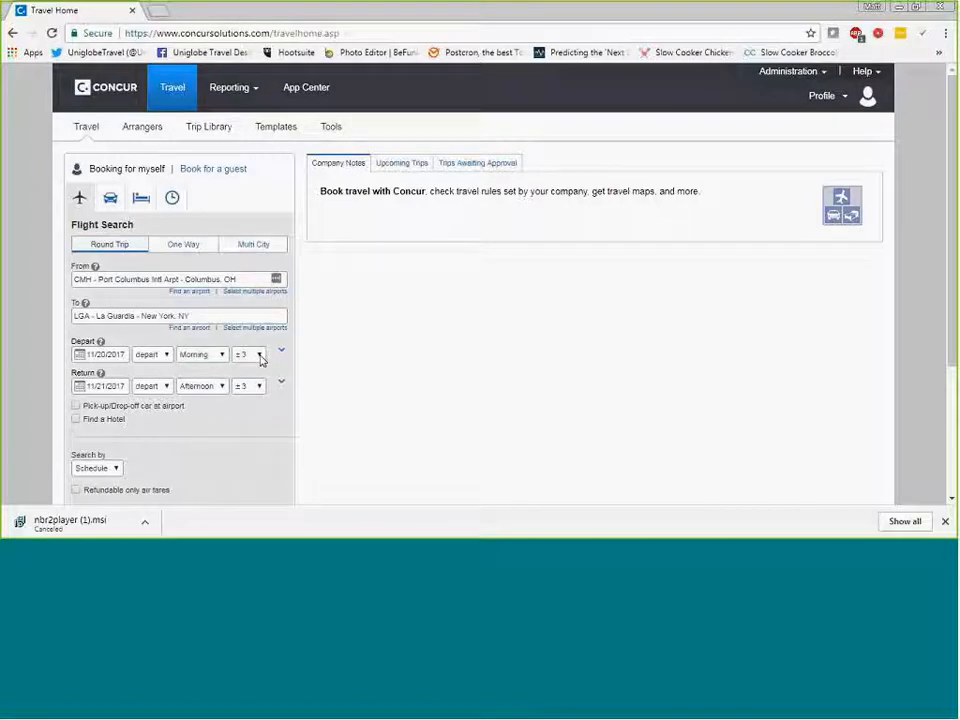
{"action": "left_click", "coordinate": [260, 356]}
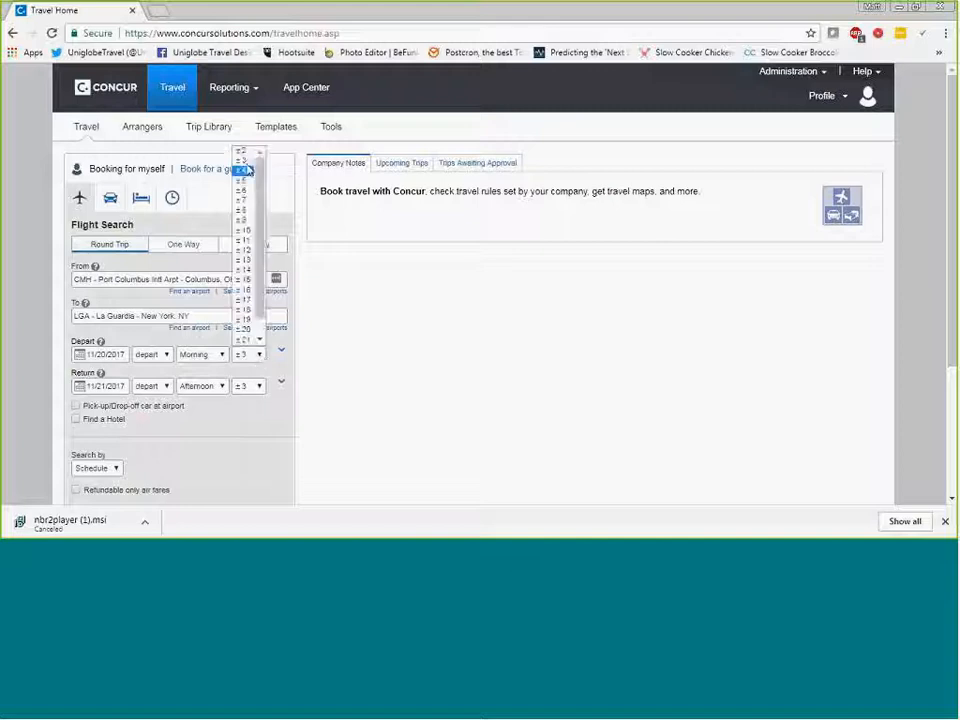
{"action": "left_click_drag", "start_coordinate": [260, 170], "coordinate": [262, 280]}
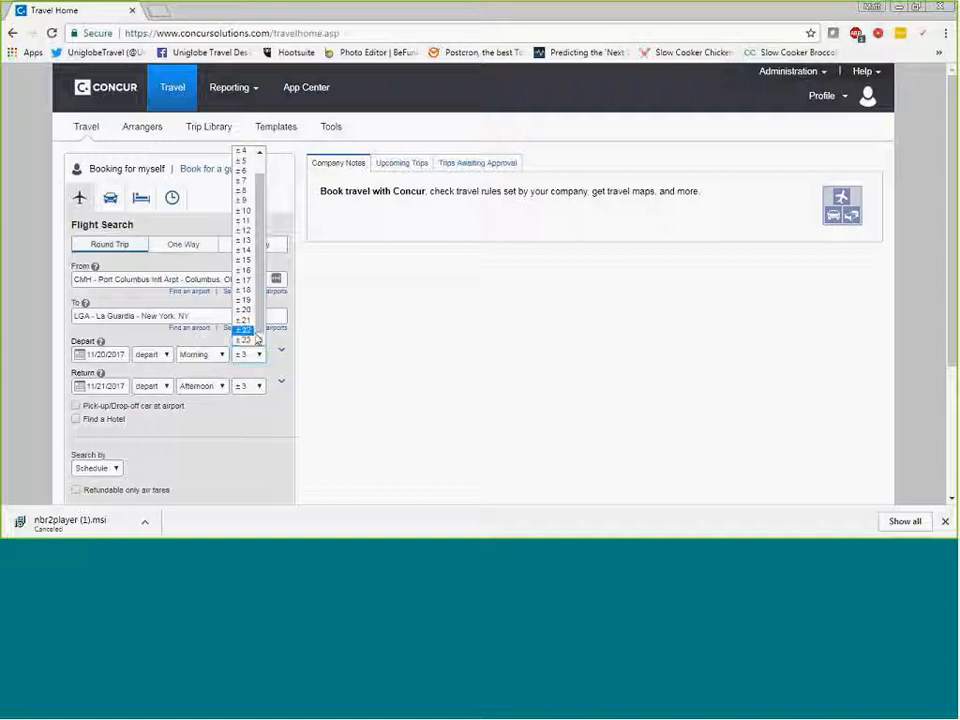
{"action": "left_click", "coordinate": [268, 371]}
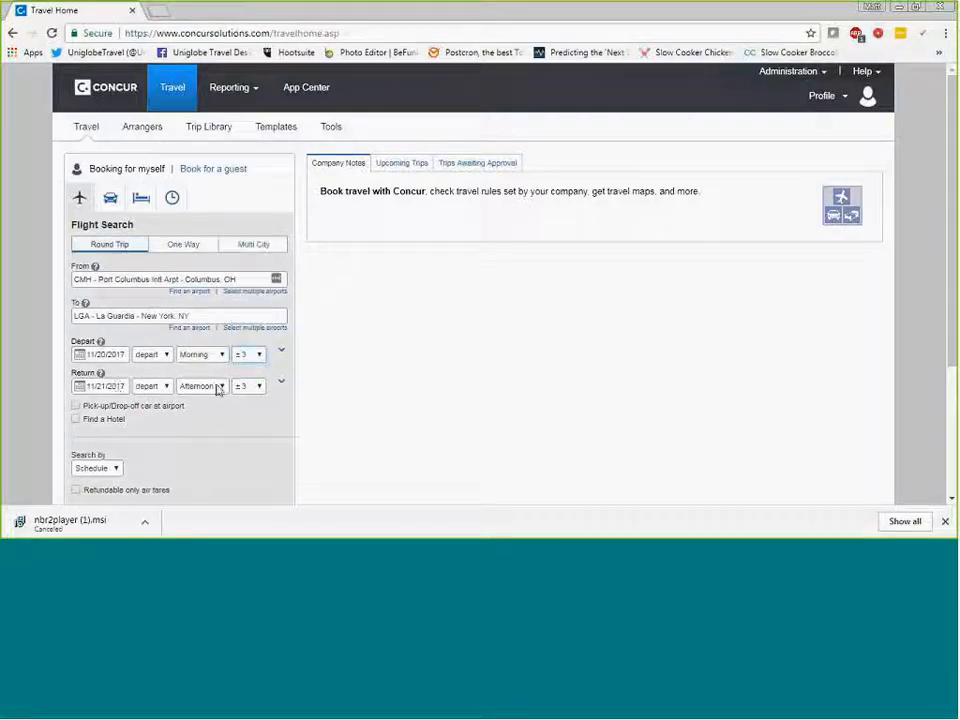
- Include a hotel search in the trip, with distance measured from the airport
{"action": "left_click", "coordinate": [76, 420]}
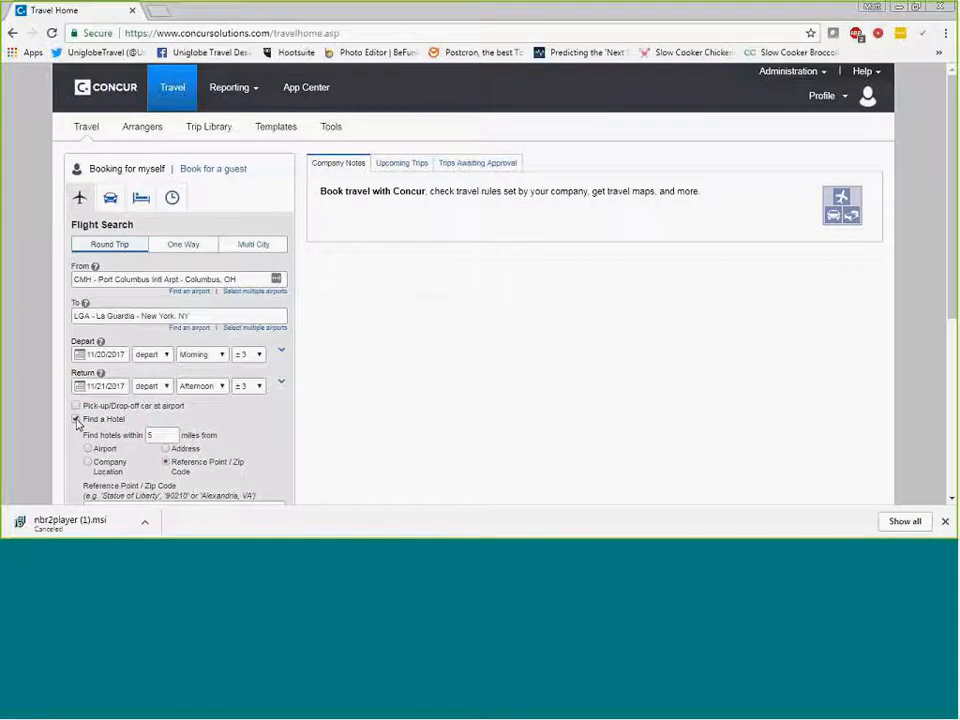
{"action": "scroll", "coordinate": [77, 424], "scroll_direction": "down", "scroll_amount": 2}
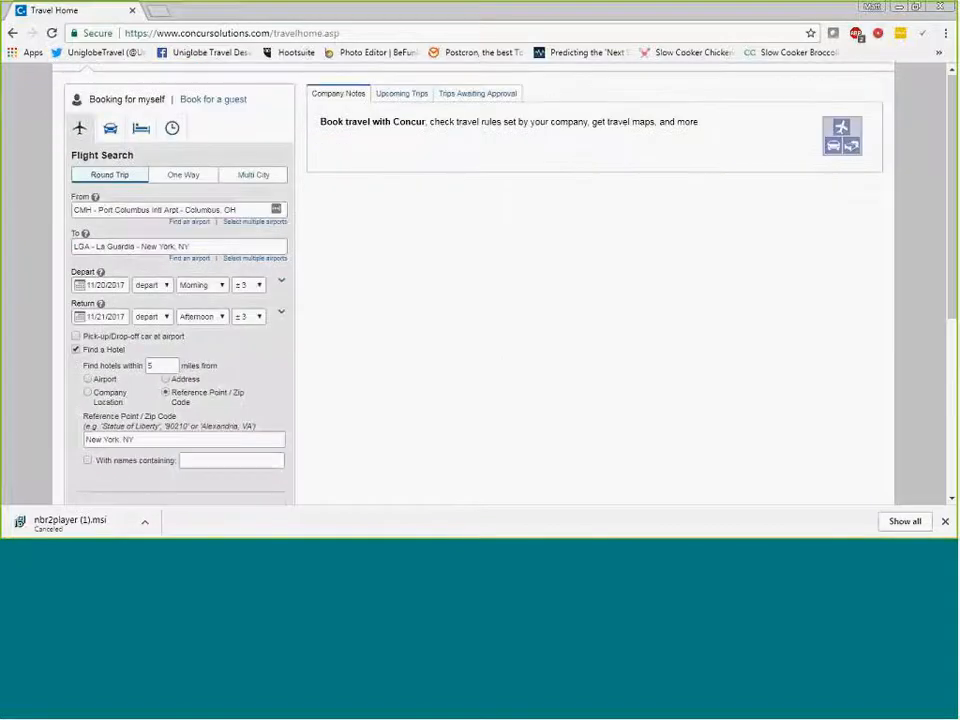
{"action": "left_click", "coordinate": [77, 349]}
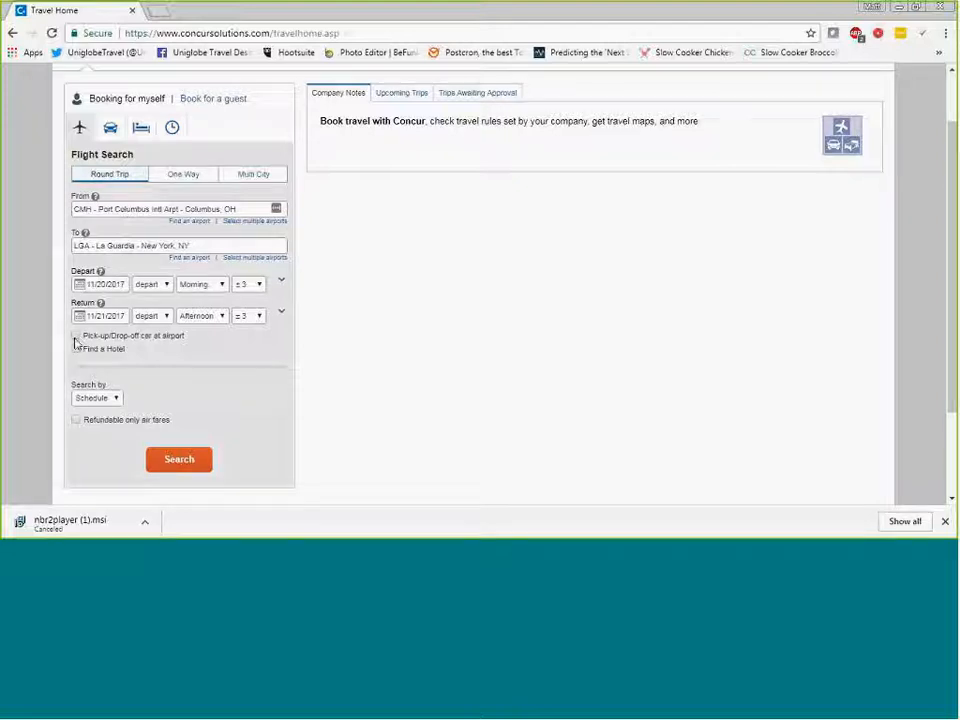
{"action": "left_click", "coordinate": [77, 350]}
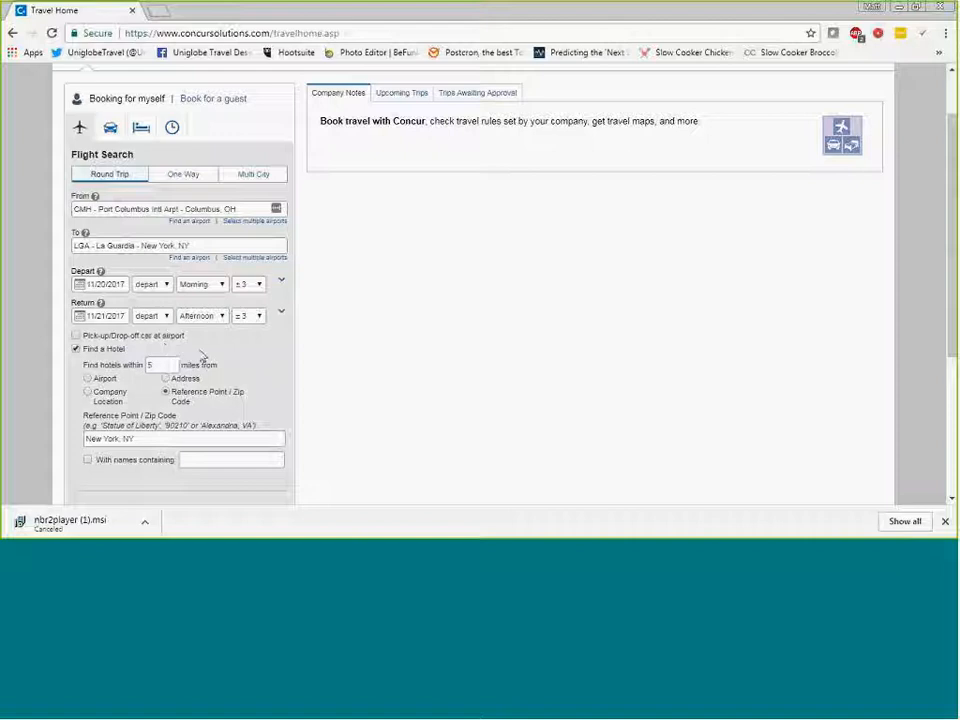
{"action": "scroll", "coordinate": [200, 338], "scroll_direction": "down", "scroll_amount": 1}
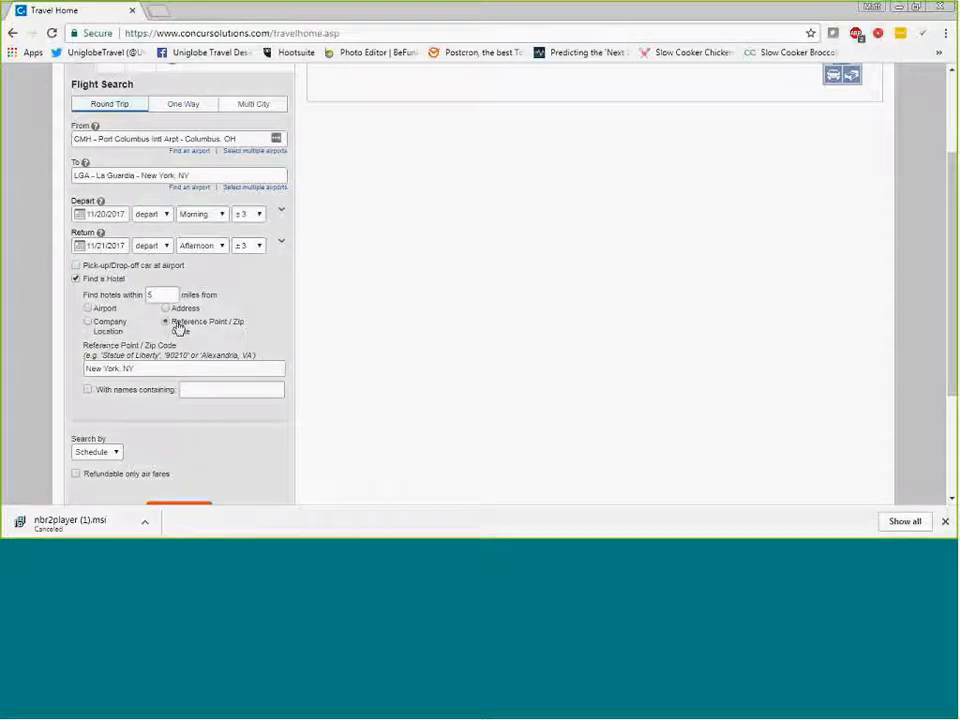
{"action": "left_click", "coordinate": [88, 310]}
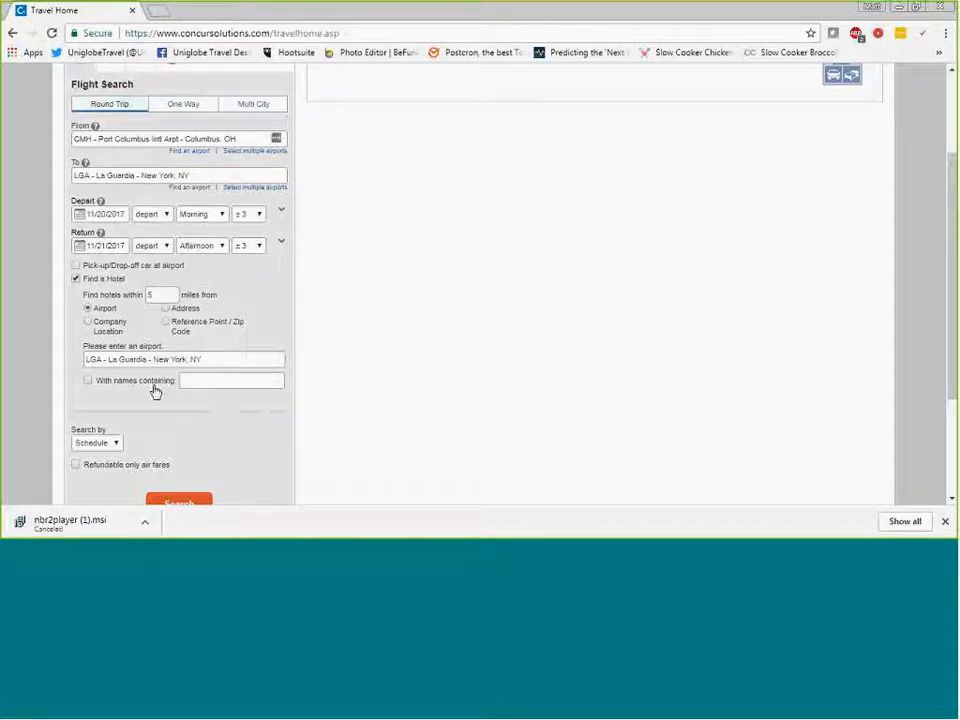
- Set the flight search to go by Schedule and run it
{"action": "scroll", "coordinate": [150, 385], "scroll_direction": "down", "scroll_amount": 1}
{"action": "left_click", "coordinate": [117, 375]}
{"action": "left_click", "coordinate": [117, 386]}
{"action": "left_click", "coordinate": [116, 376]}
{"action": "left_click", "coordinate": [110, 396]}
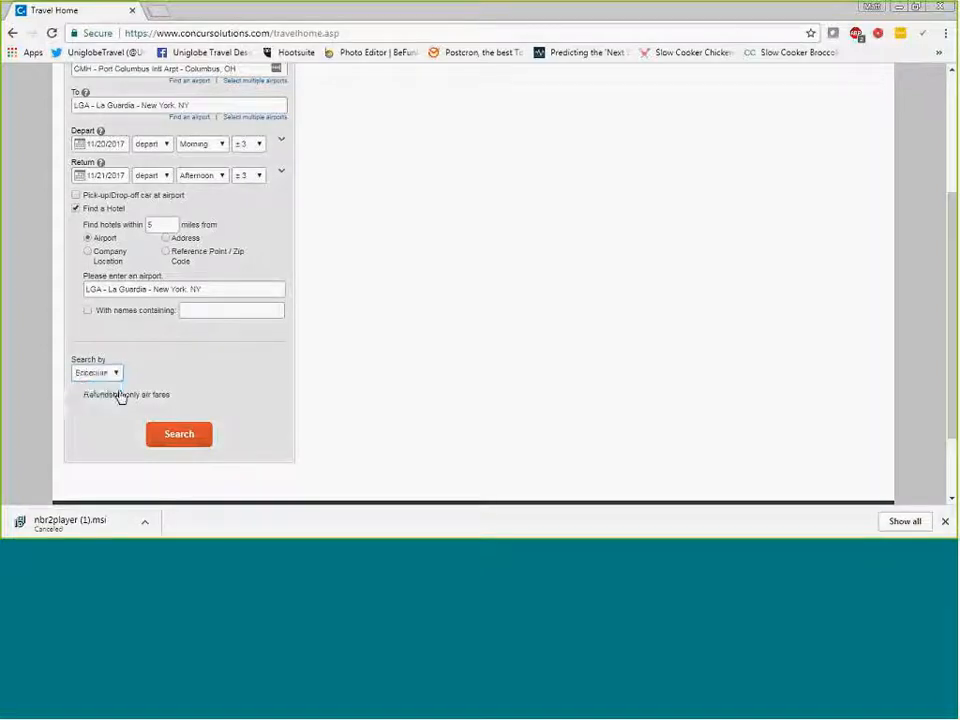
{"action": "left_click", "coordinate": [186, 435]}
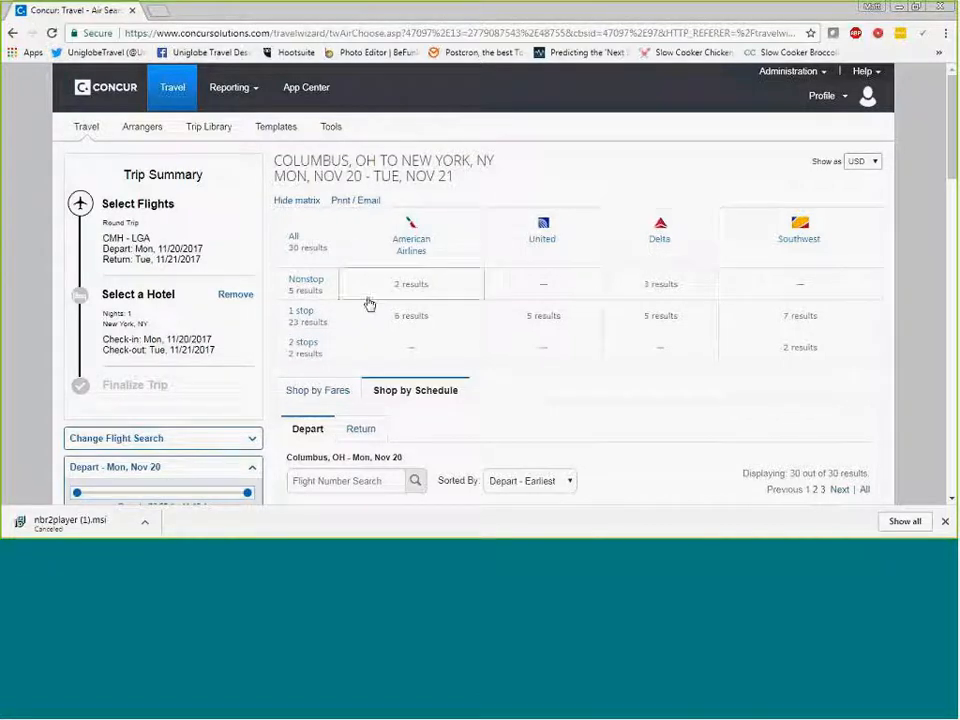
- Filter the flight results to nonstop flights and review the Columbus departures
{"action": "left_click", "coordinate": [310, 284]}
{"action": "scroll", "coordinate": [588, 413], "scroll_direction": "down", "scroll_amount": 1}
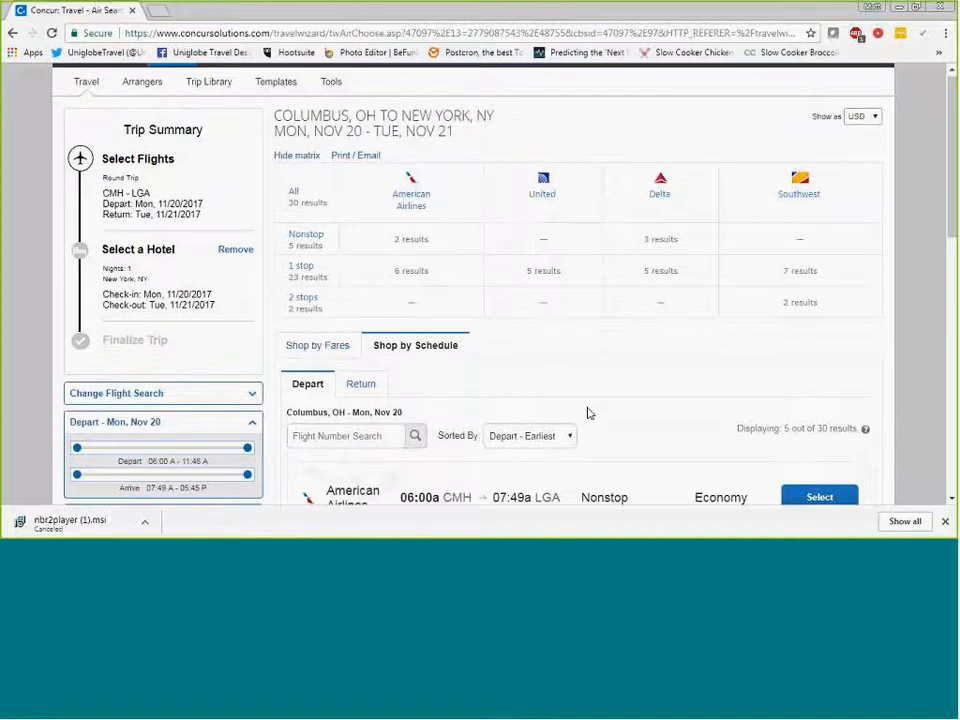
{"action": "scroll", "coordinate": [588, 413], "scroll_direction": "down", "scroll_amount": 1}
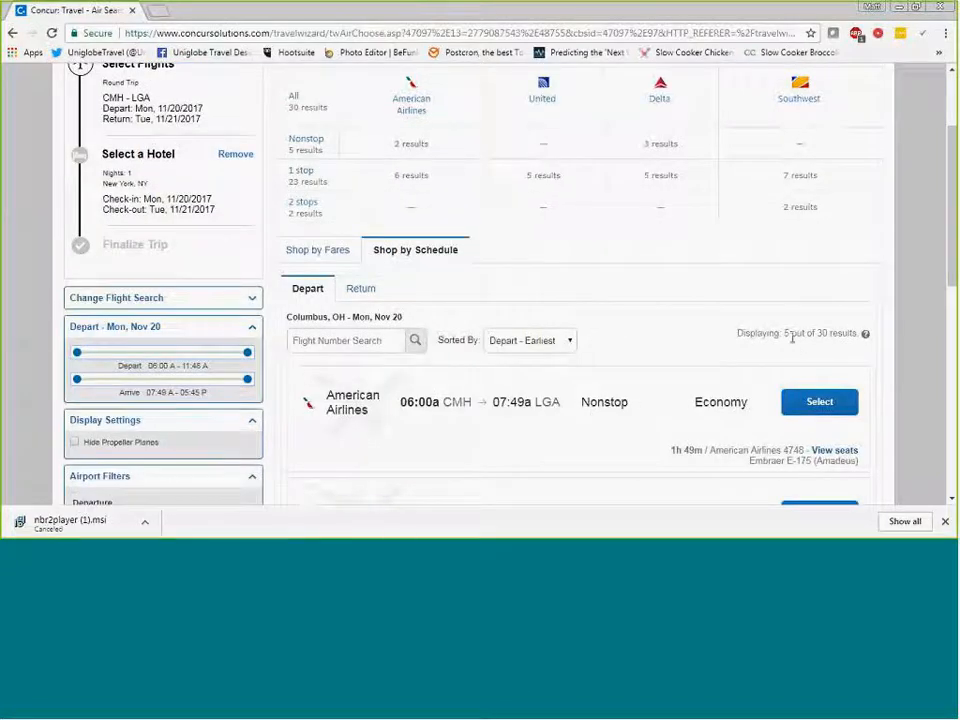
{"action": "scroll", "coordinate": [690, 330], "scroll_direction": "up", "scroll_amount": 1}
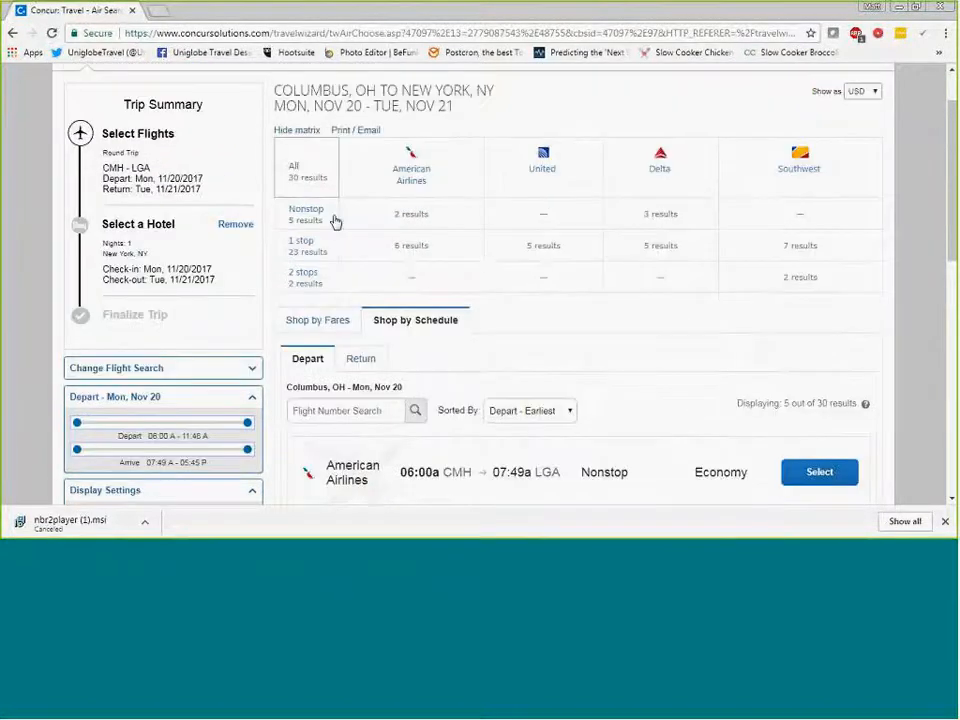
{"action": "scroll", "coordinate": [595, 330], "scroll_direction": "down", "scroll_amount": 2}
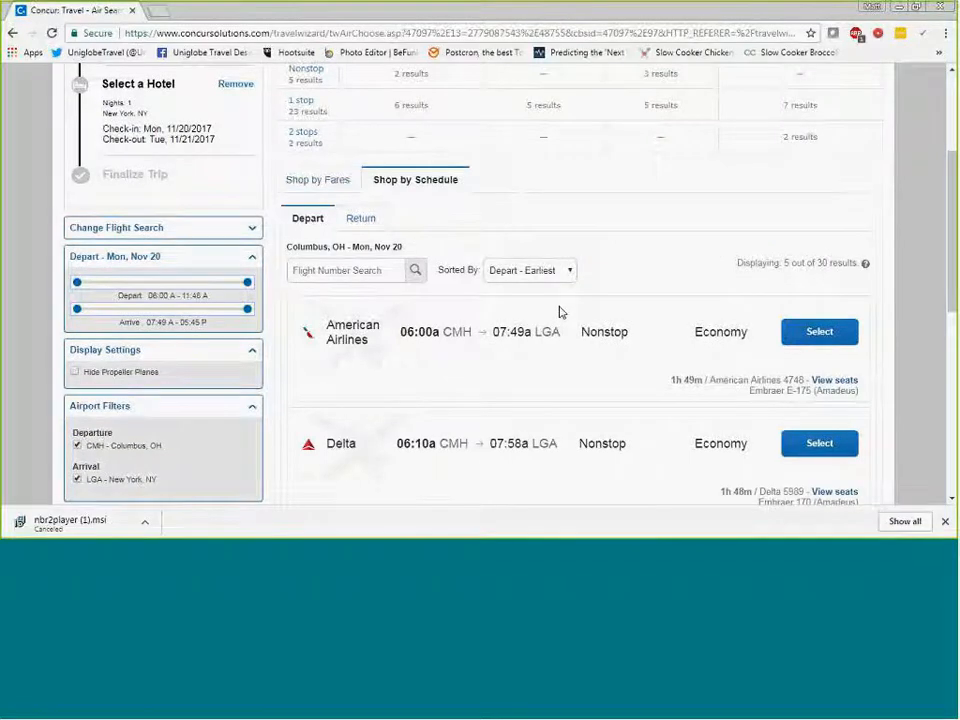
{"action": "scroll", "coordinate": [580, 313], "scroll_direction": "down", "scroll_amount": 1}
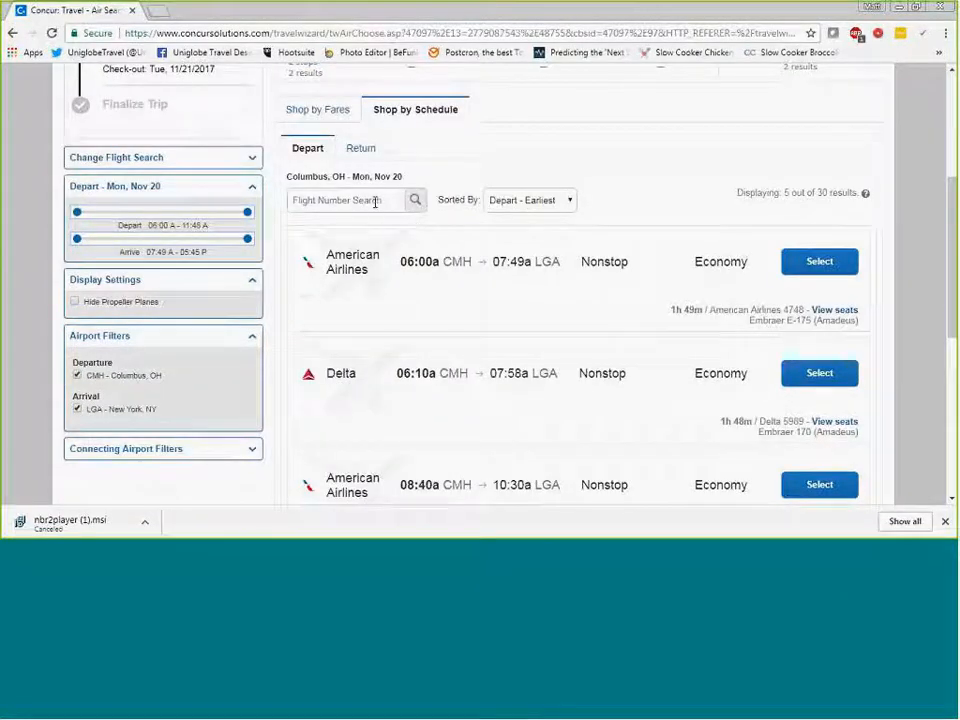
- Sort the nonstop departures by Duration and select the 09:14a Delta flight from CMH to LGA
{"action": "left_click", "coordinate": [535, 200]}
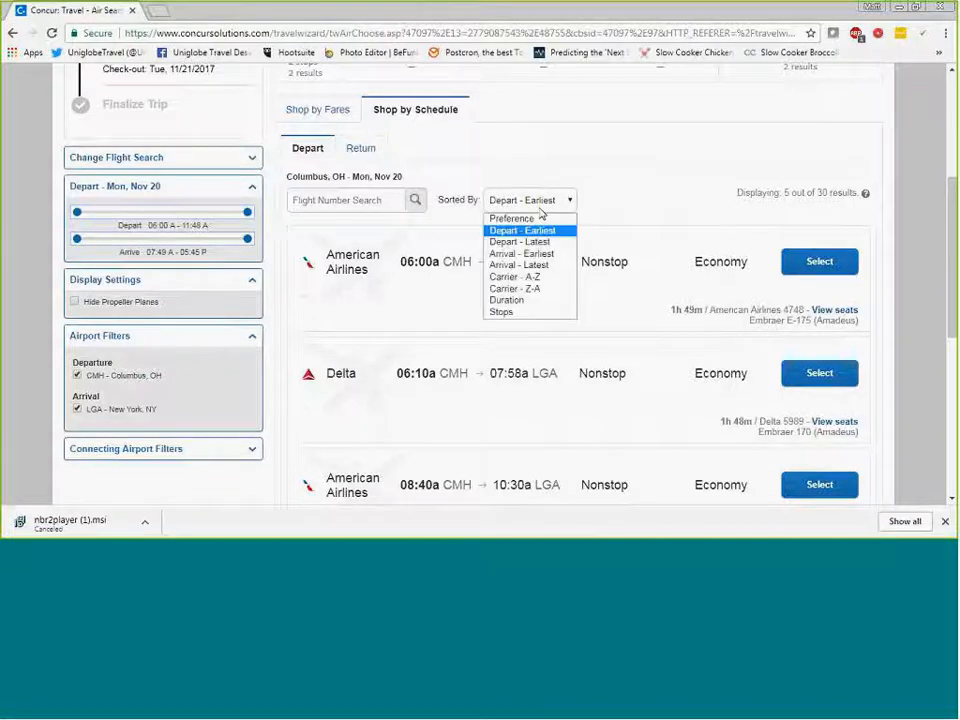
{"action": "left_click", "coordinate": [540, 300]}
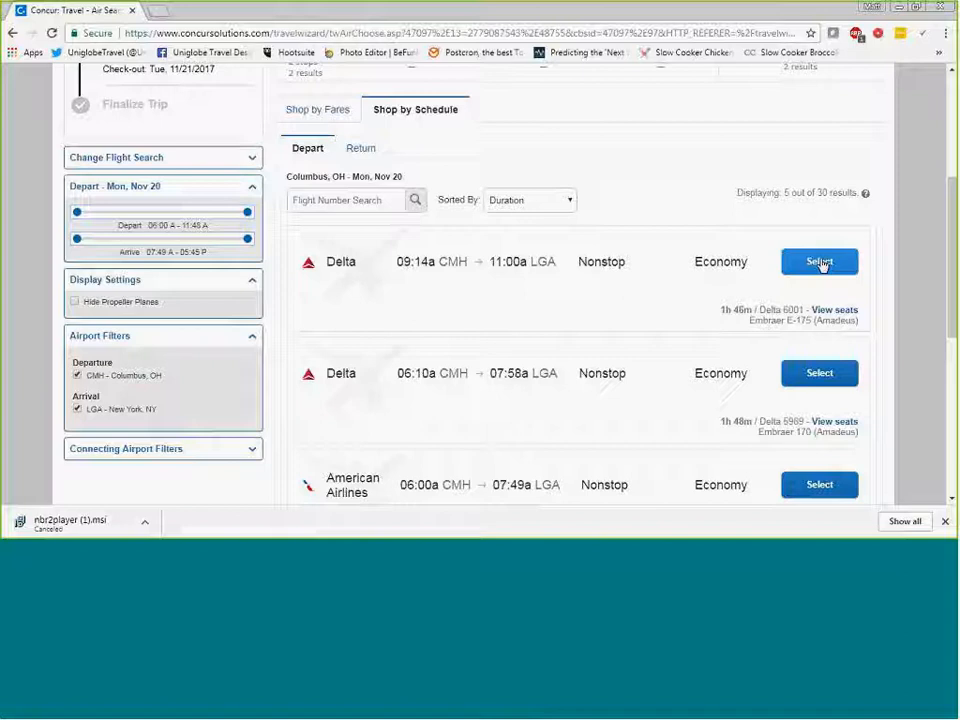
{"action": "left_click", "coordinate": [820, 262]}
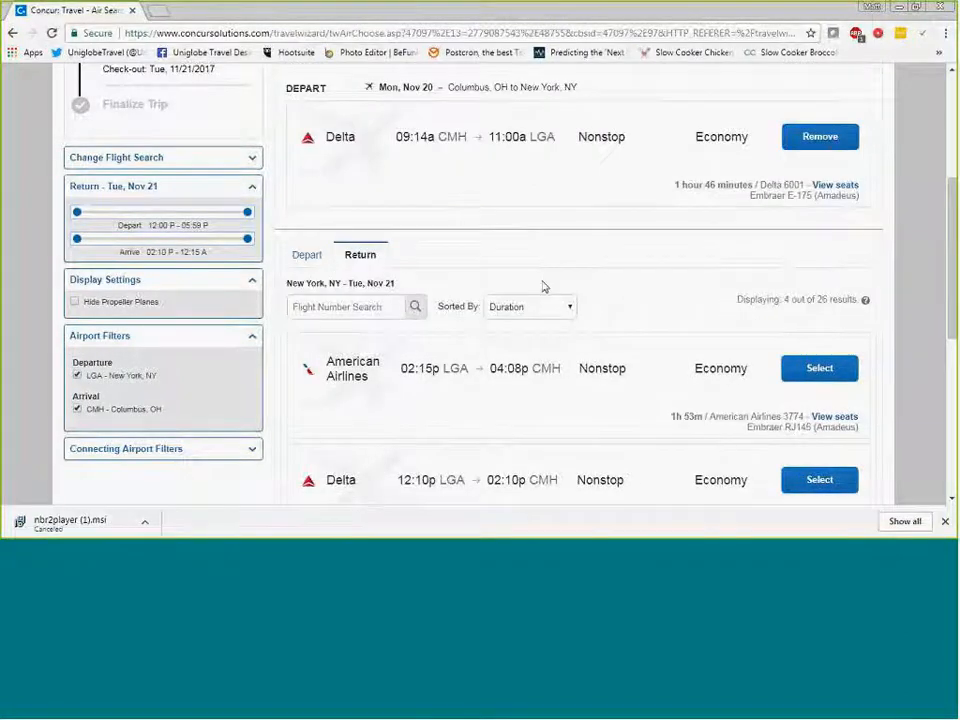
{"action": "scroll", "coordinate": [545, 290], "scroll_direction": "down", "scroll_amount": 2}
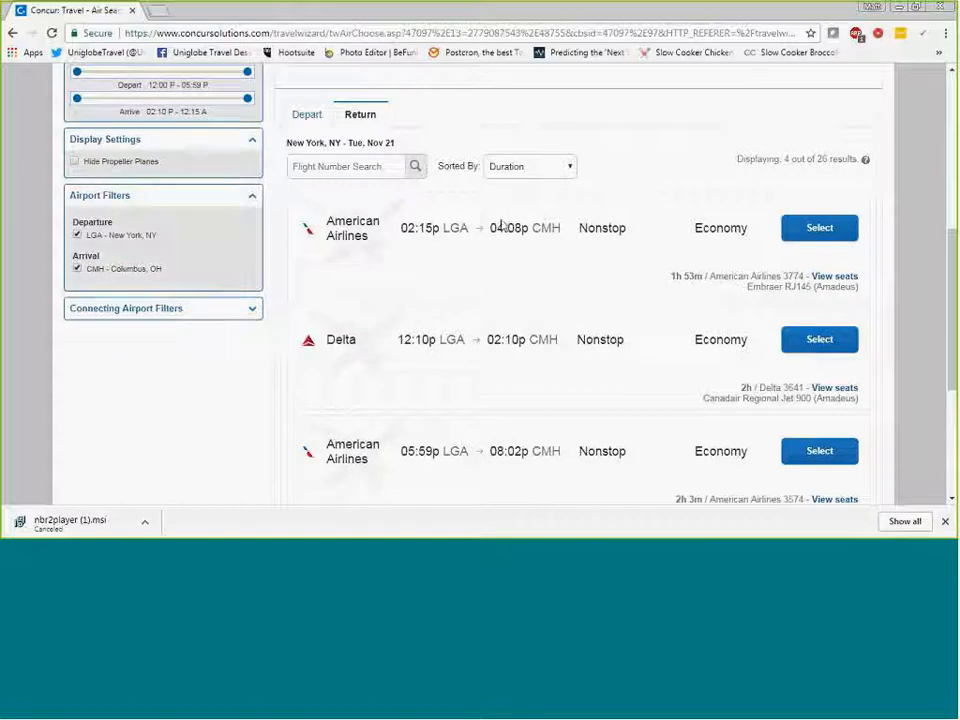
- Sort the return flights by Depart - Earliest and select the 12:10p Delta flight from LGA to CMH
{"action": "left_click", "coordinate": [510, 168]}
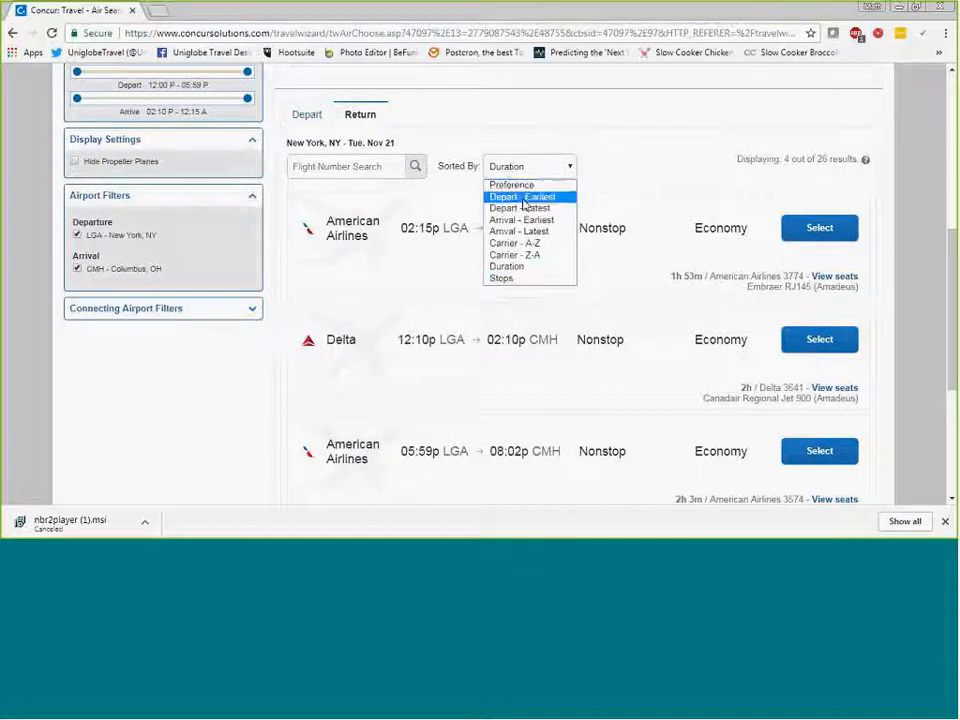
{"action": "left_click", "coordinate": [522, 198]}
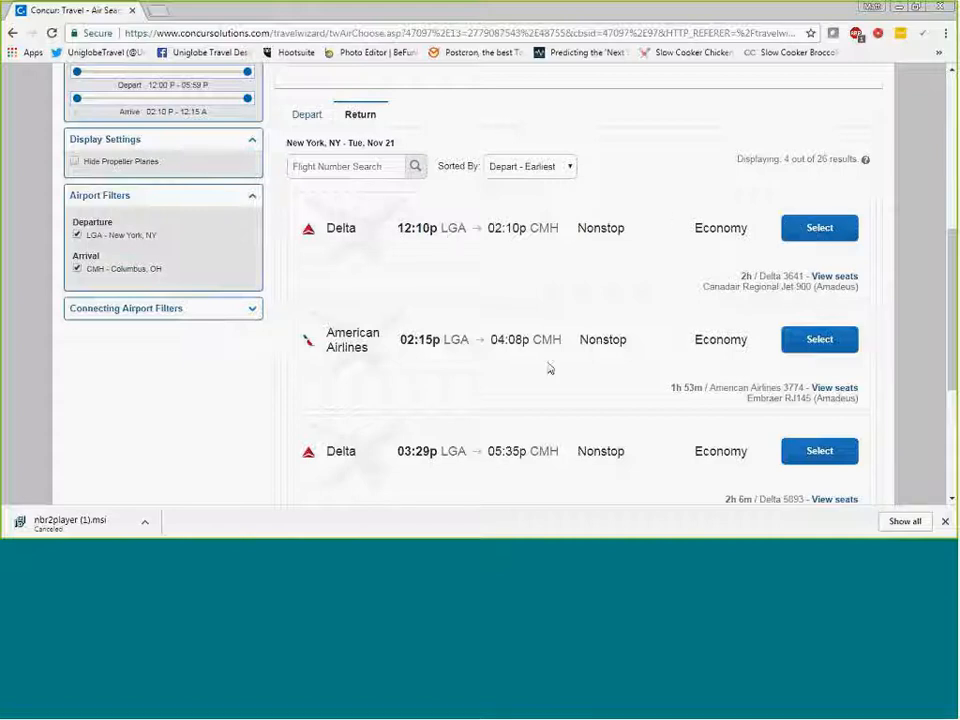
{"action": "left_click", "coordinate": [819, 228]}
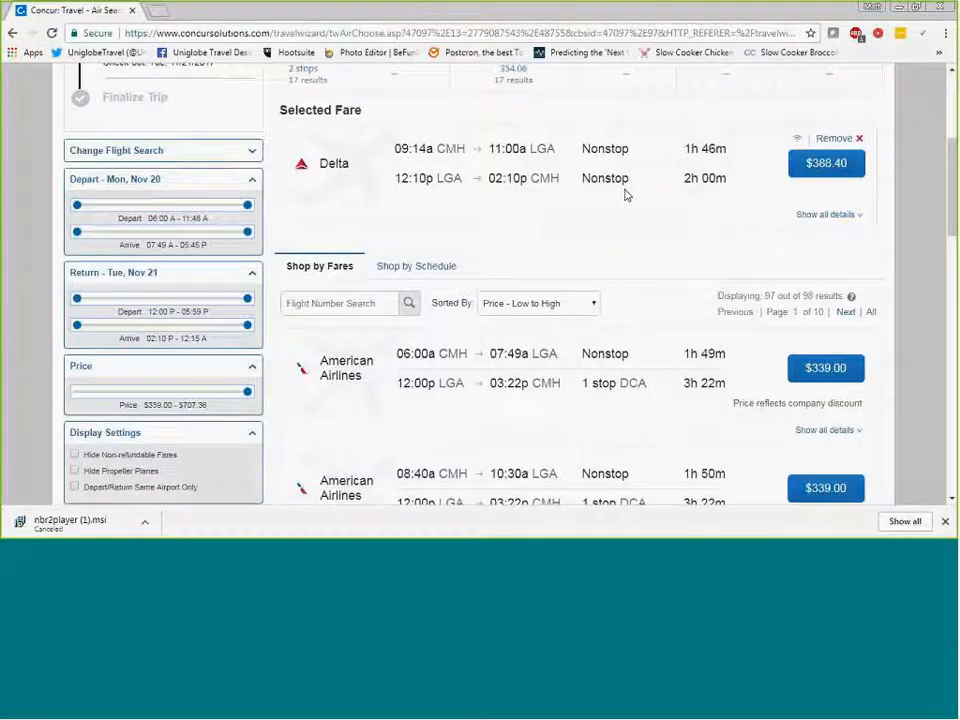
- Compare the selected Delta round trip with the alternative fares and choose the Delta fare at $388.40
{"action": "scroll", "coordinate": [604, 199], "scroll_direction": "up", "scroll_amount": 2}
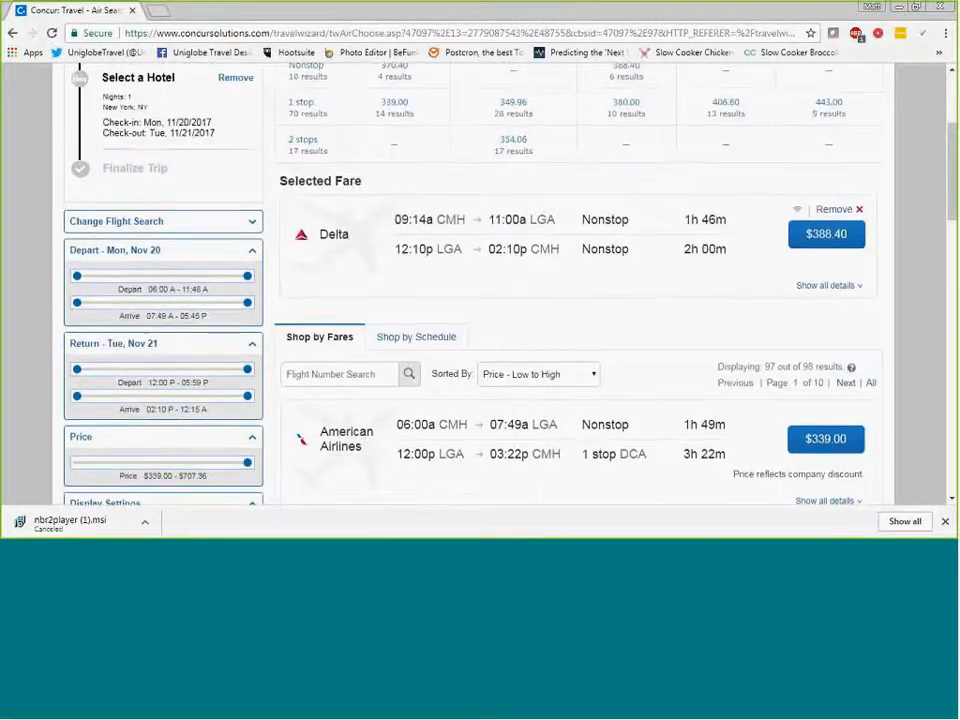
{"action": "scroll", "coordinate": [814, 300], "scroll_direction": "down", "scroll_amount": 1}
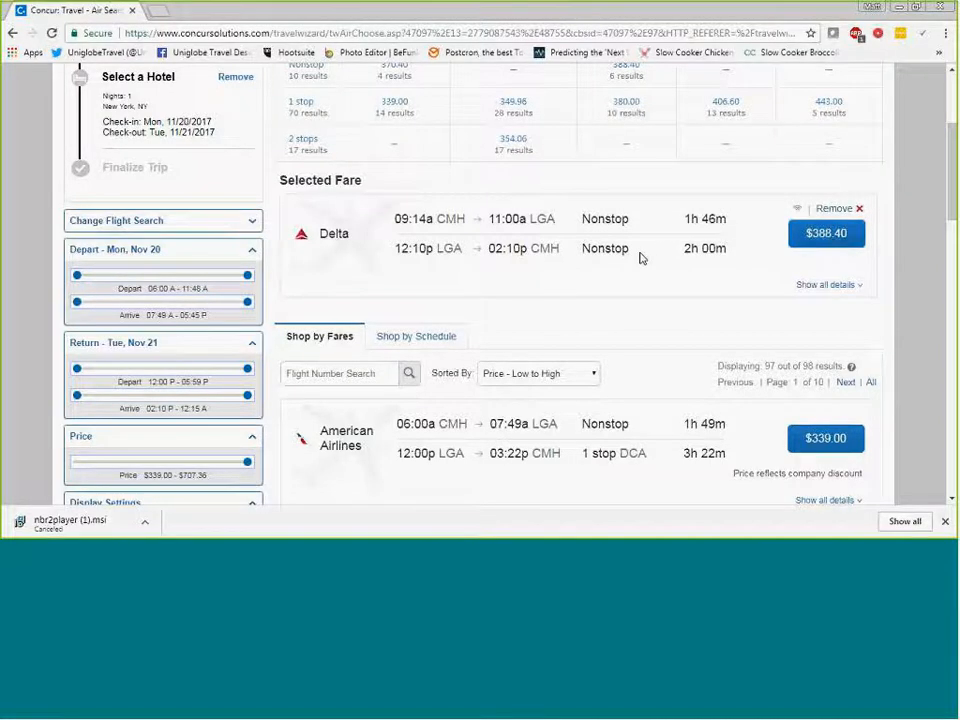
{"action": "scroll", "coordinate": [643, 265], "scroll_direction": "down", "scroll_amount": 2}
{"action": "scroll", "coordinate": [645, 270], "scroll_direction": "down", "scroll_amount": 3}
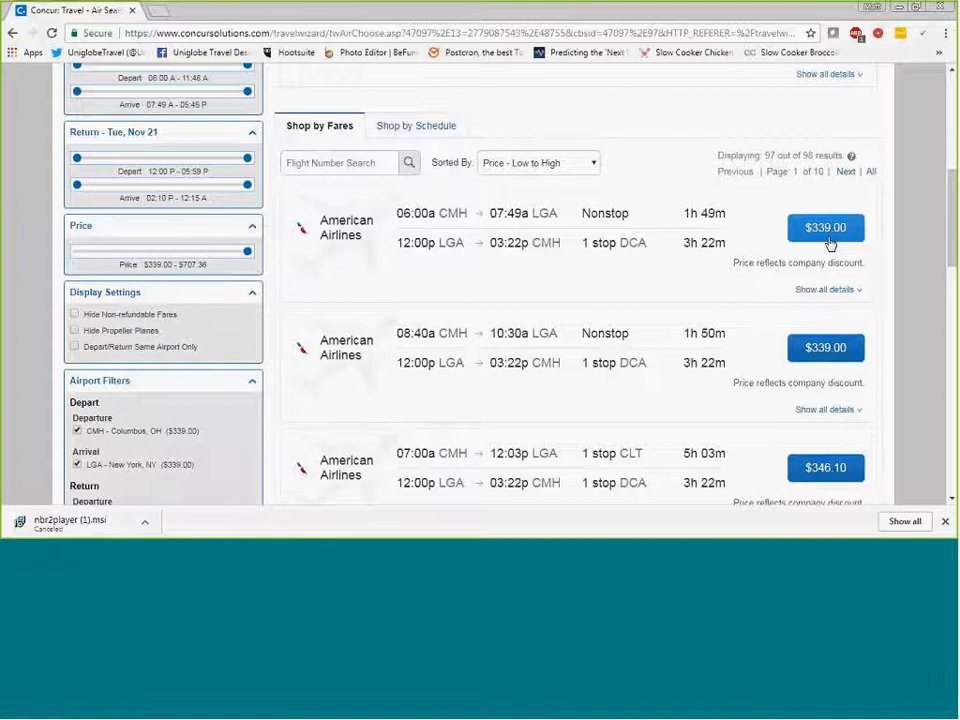
{"action": "scroll", "coordinate": [830, 244], "scroll_direction": "up", "scroll_amount": 1}
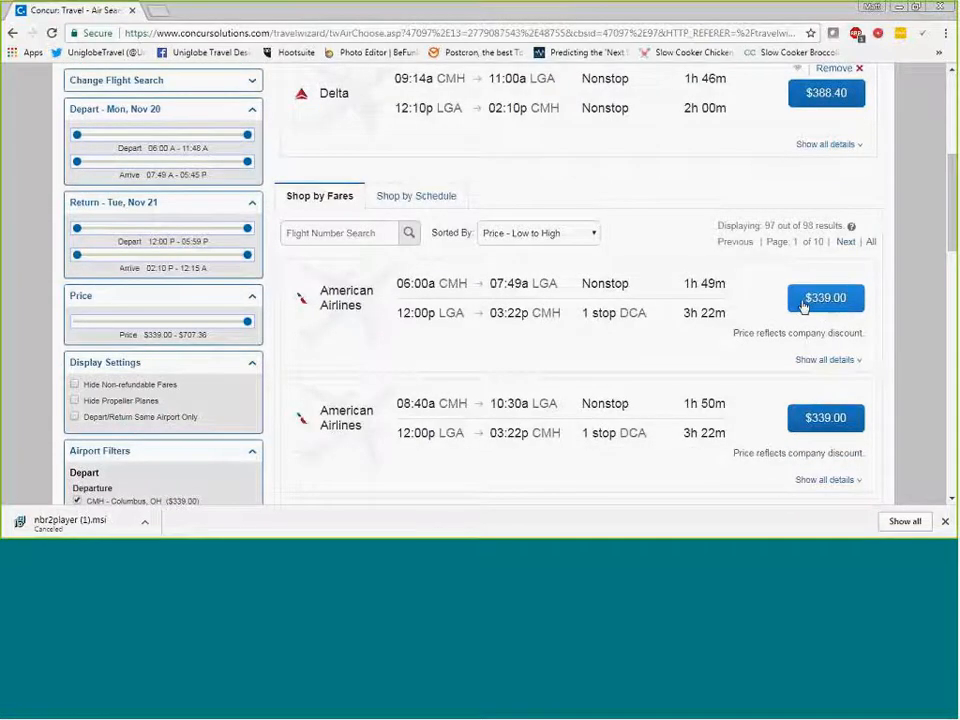
{"action": "scroll", "coordinate": [805, 310], "scroll_direction": "up", "scroll_amount": 2}
{"action": "scroll", "coordinate": [812, 318], "scroll_direction": "down", "scroll_amount": 1}
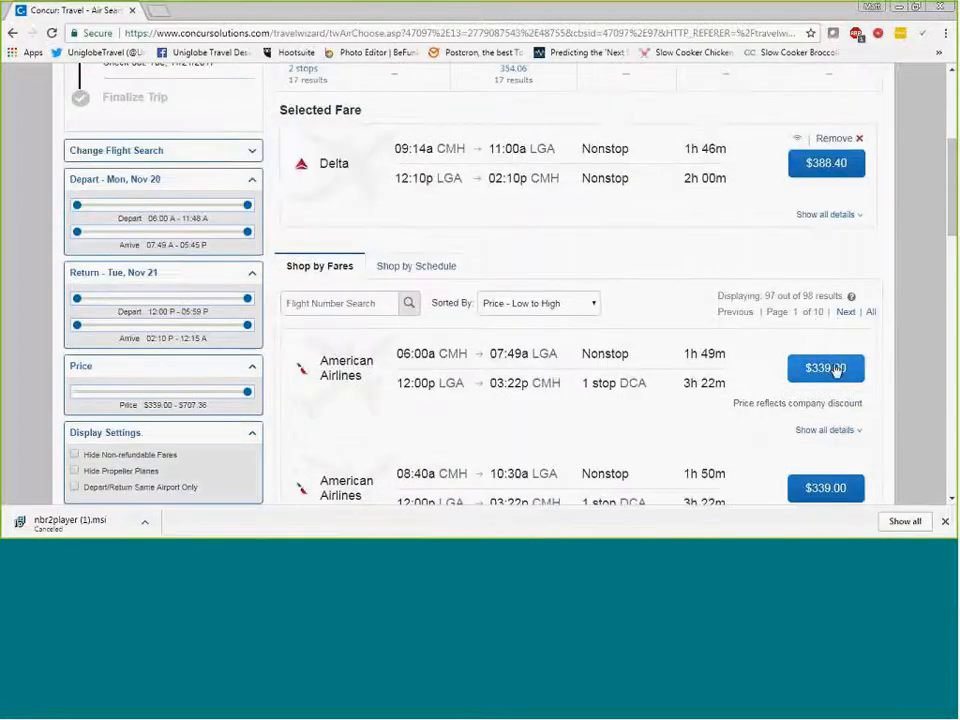
{"action": "scroll", "coordinate": [835, 368], "scroll_direction": "up", "scroll_amount": 1}
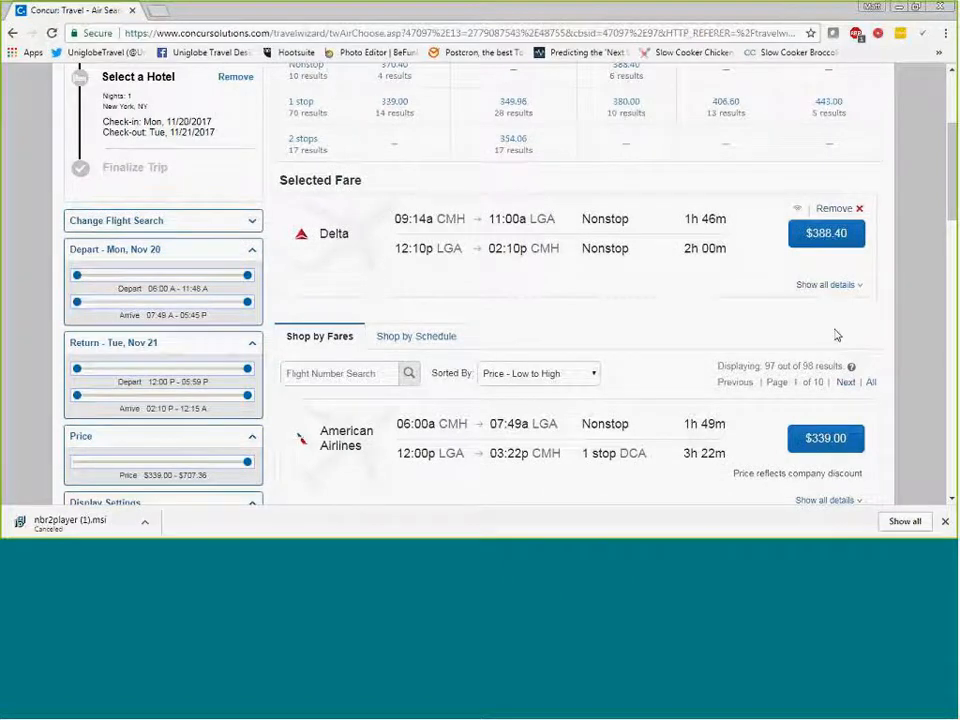
{"action": "left_click", "coordinate": [826, 238]}
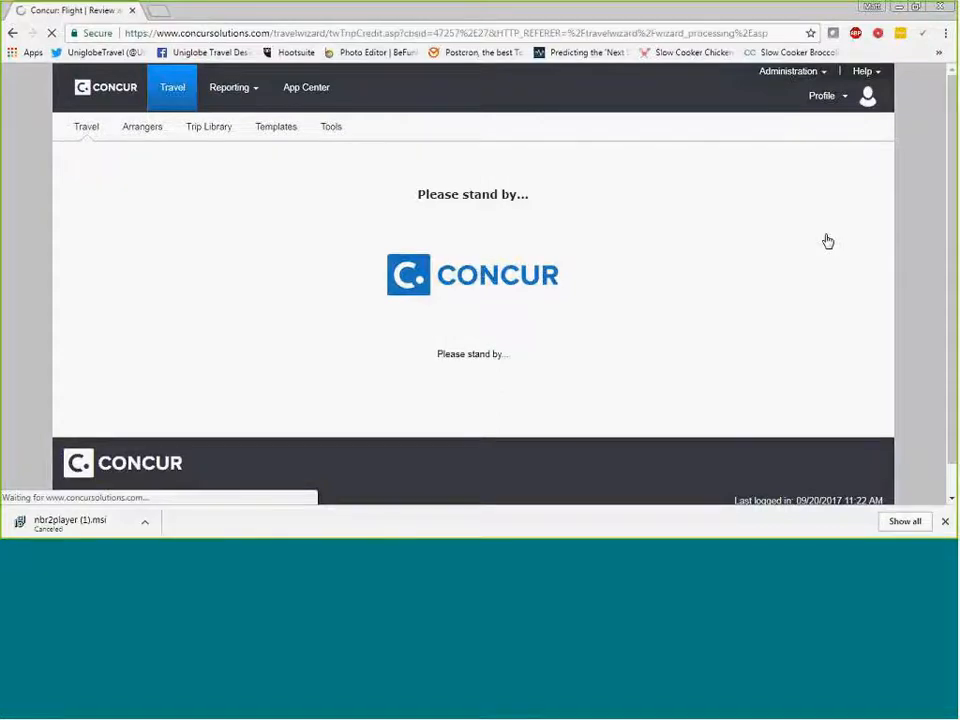
- Review the flight details, traveler information, frequent flyer programs, seat assignment and price summary before reserving
{"action": "scroll", "coordinate": [589, 180], "scroll_direction": "down", "scroll_amount": 1}
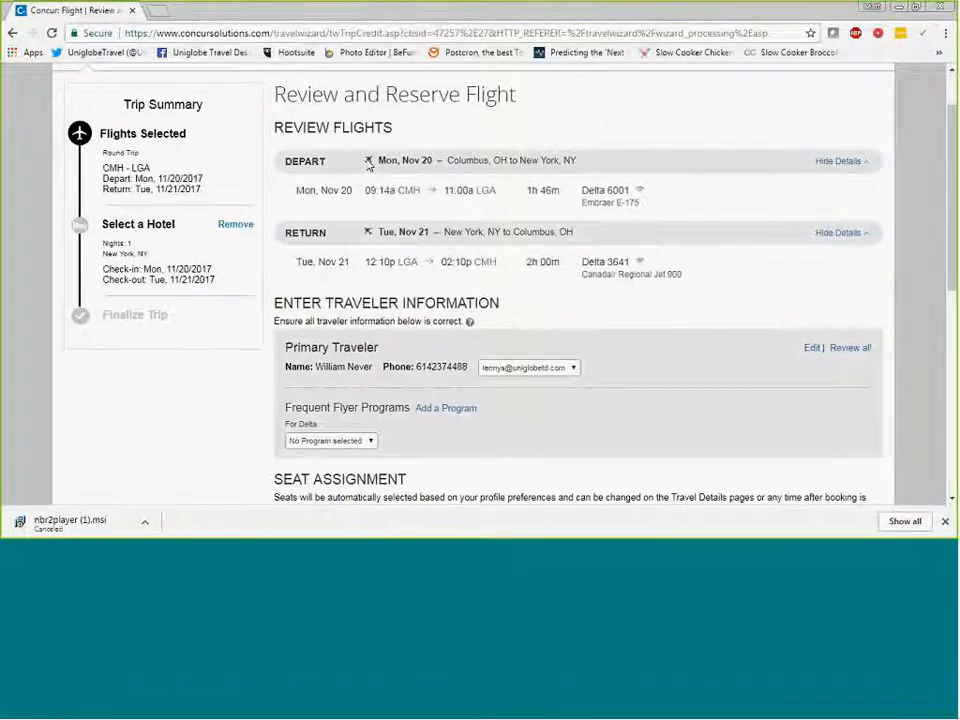
{"action": "scroll", "coordinate": [360, 124], "scroll_direction": "down", "scroll_amount": 1}
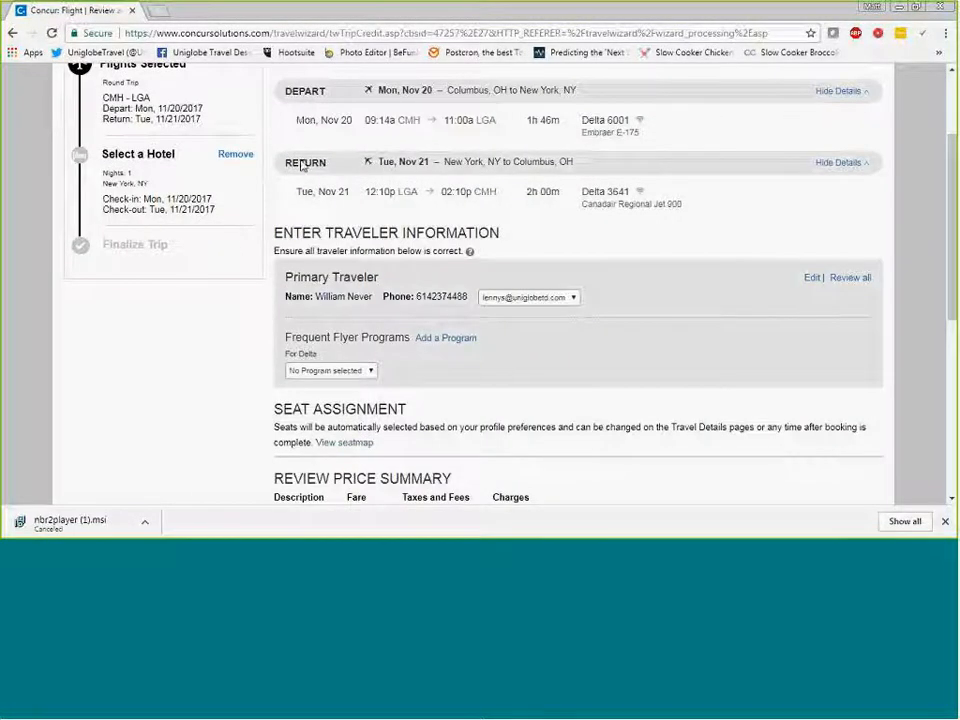
{"action": "scroll", "coordinate": [627, 191], "scroll_direction": "down", "scroll_amount": 1}
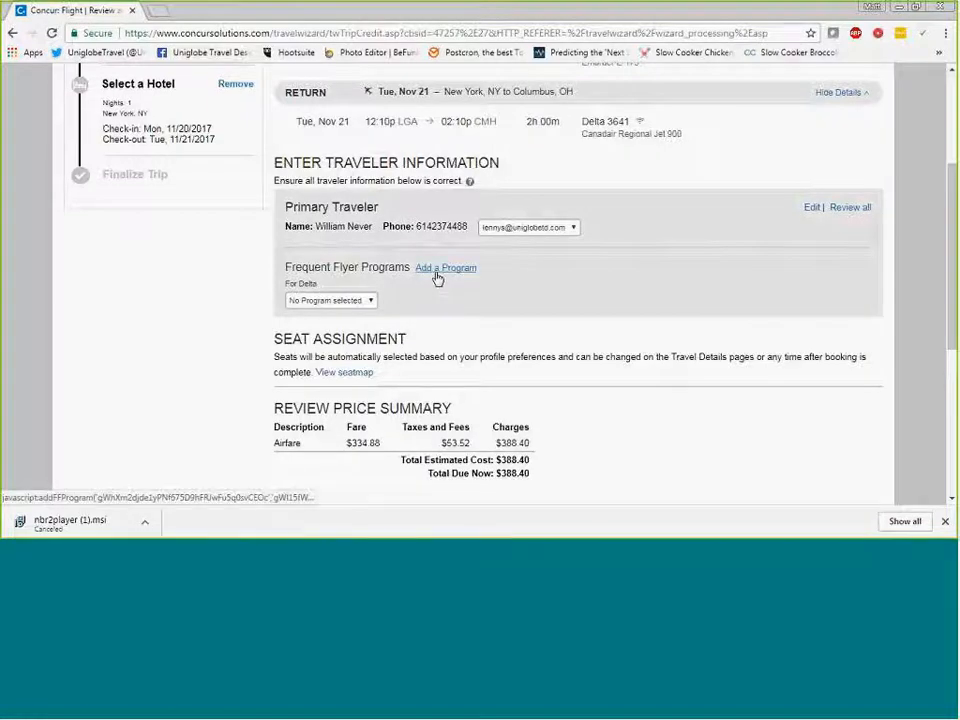
{"action": "scroll", "coordinate": [440, 276], "scroll_direction": "down", "scroll_amount": 1}
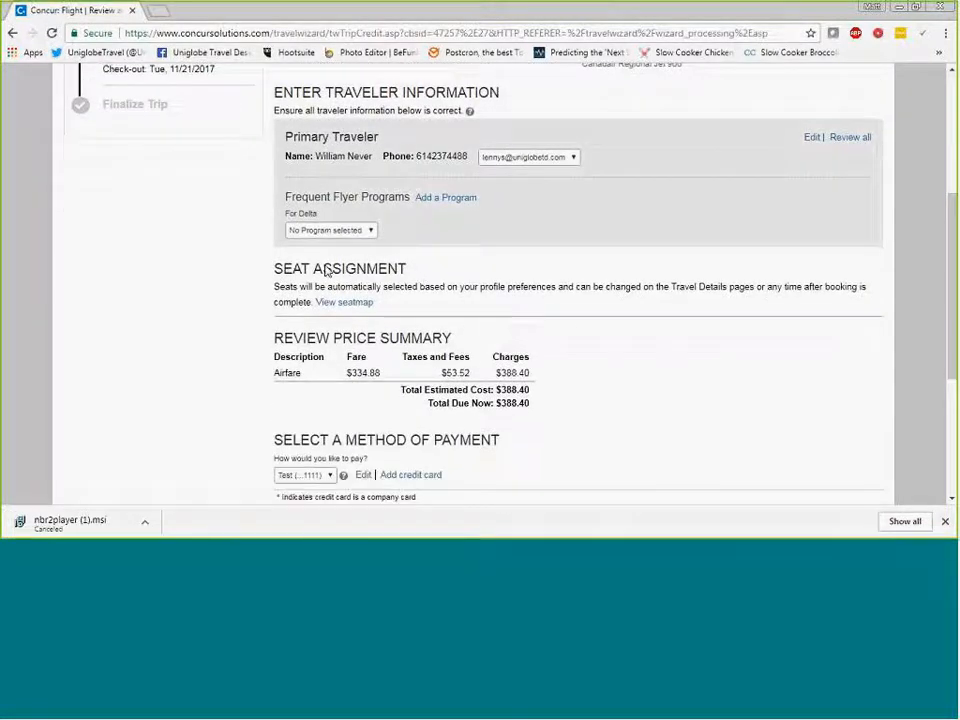
{"action": "scroll", "coordinate": [400, 298], "scroll_direction": "down", "scroll_amount": 1}
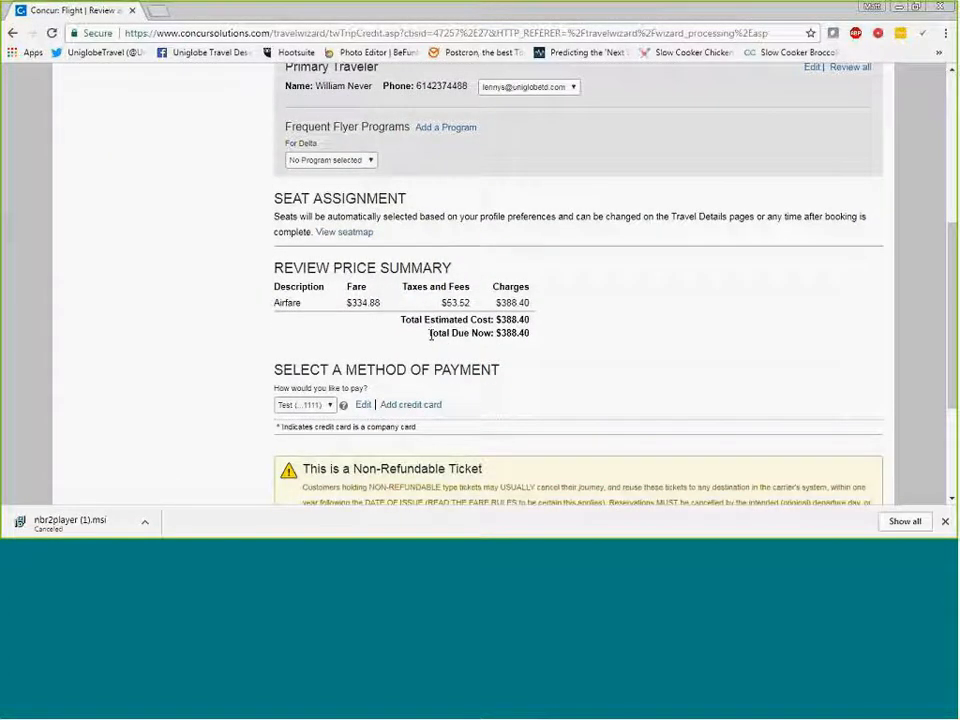
{"action": "scroll", "coordinate": [430, 335], "scroll_direction": "down", "scroll_amount": 1}
{"action": "scroll", "coordinate": [330, 290], "scroll_direction": "down", "scroll_amount": 1}
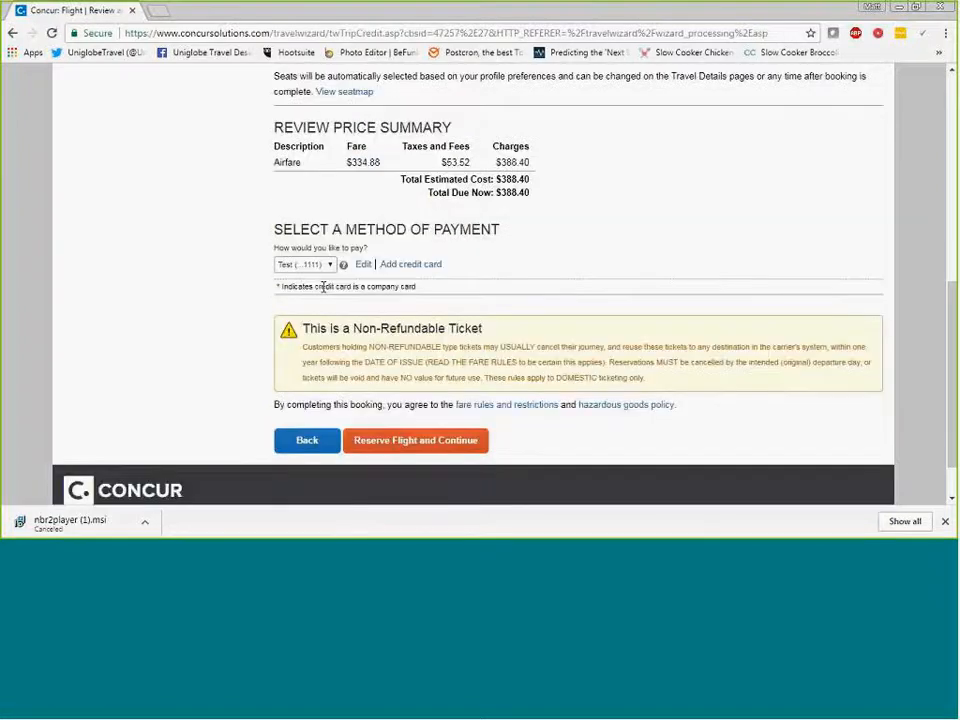
- Choose the saved Test card as the method of payment and reserve the flight, continuing to the hotel selection
{"action": "left_click", "coordinate": [305, 264]}
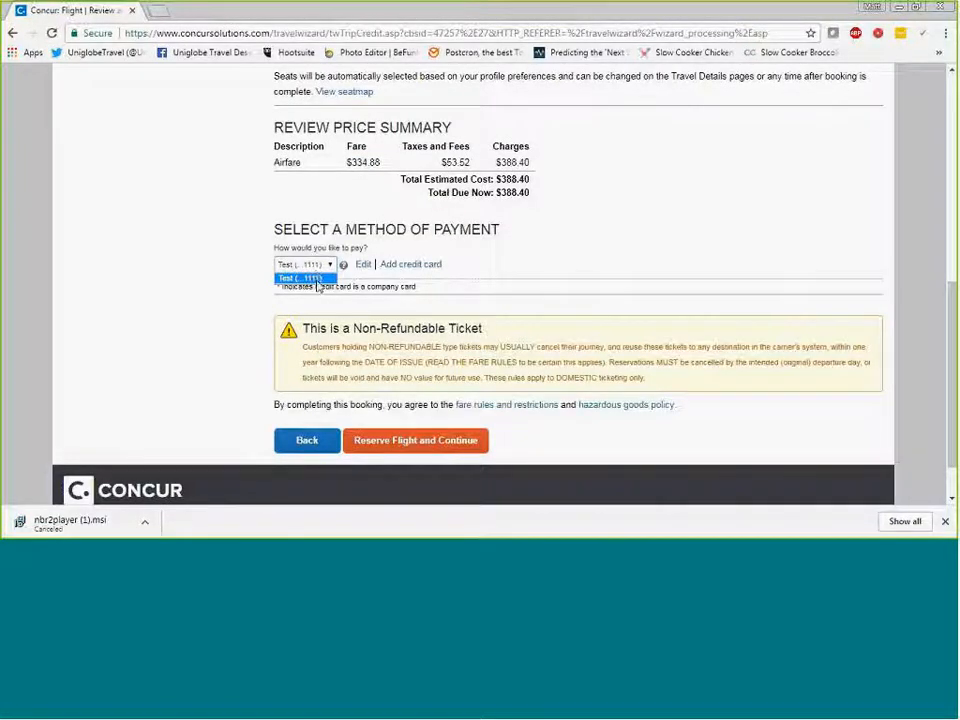
{"action": "left_click", "coordinate": [316, 281]}
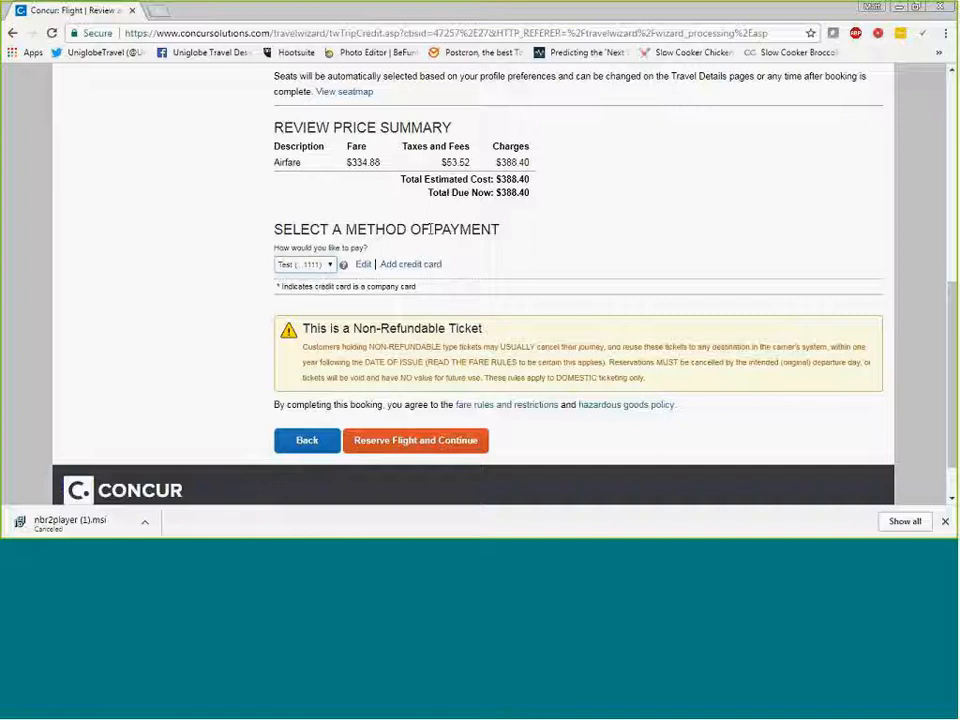
{"action": "left_click", "coordinate": [318, 266]}
{"action": "left_click", "coordinate": [318, 278]}
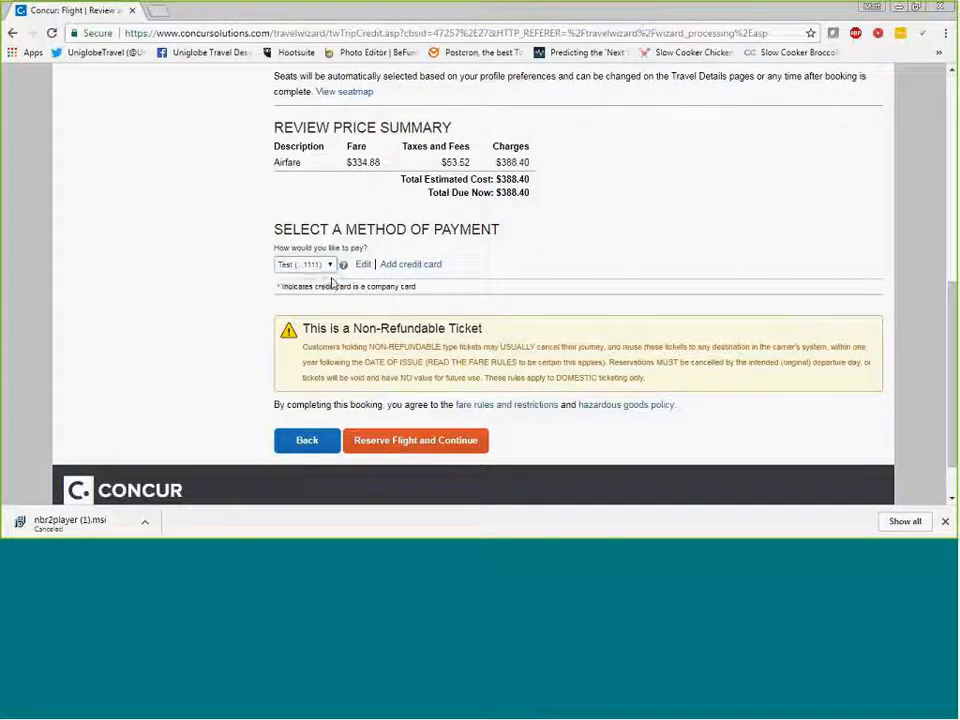
{"action": "scroll", "coordinate": [360, 280], "scroll_direction": "down", "scroll_amount": 1}
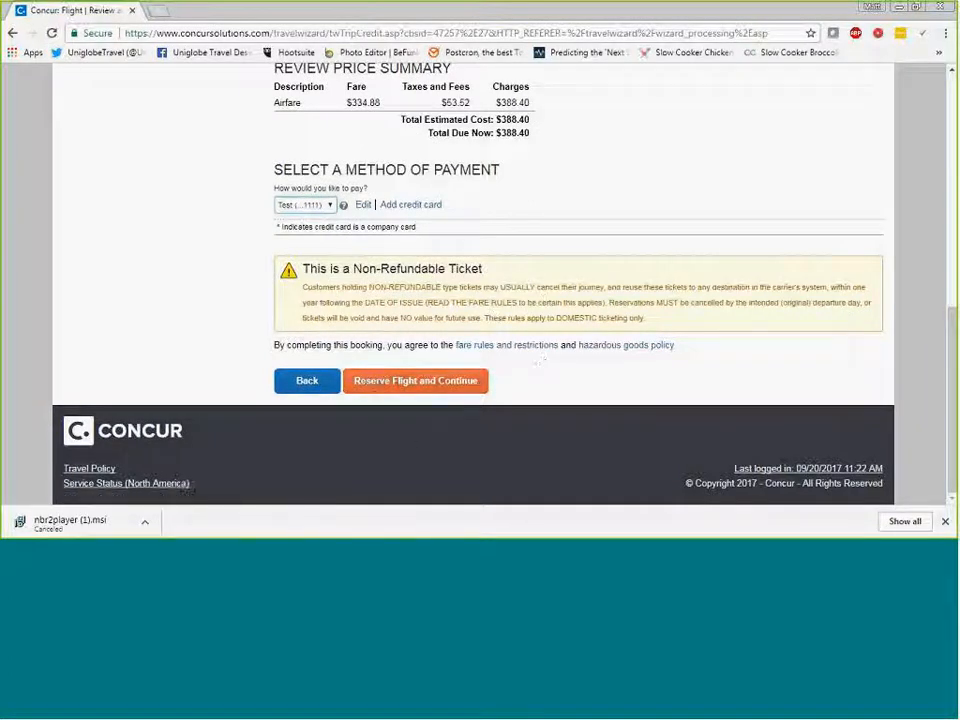
{"action": "left_click", "coordinate": [420, 384]}
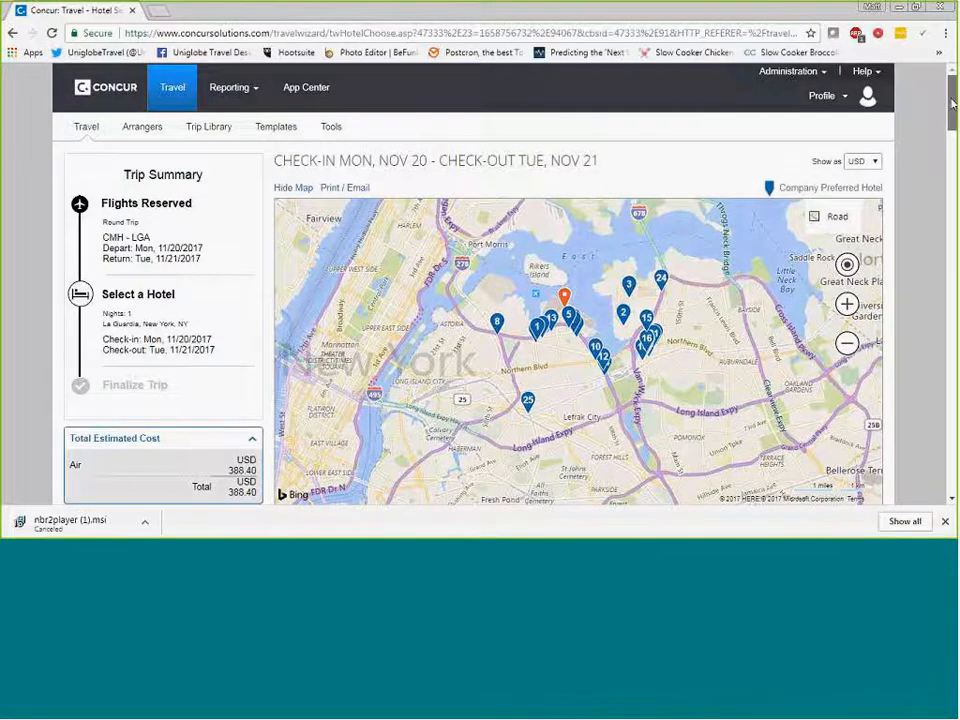
- Sort the hotel results near La Guardia by Distance
{"action": "scroll", "coordinate": [952, 103], "scroll_direction": "down", "scroll_amount": 3}
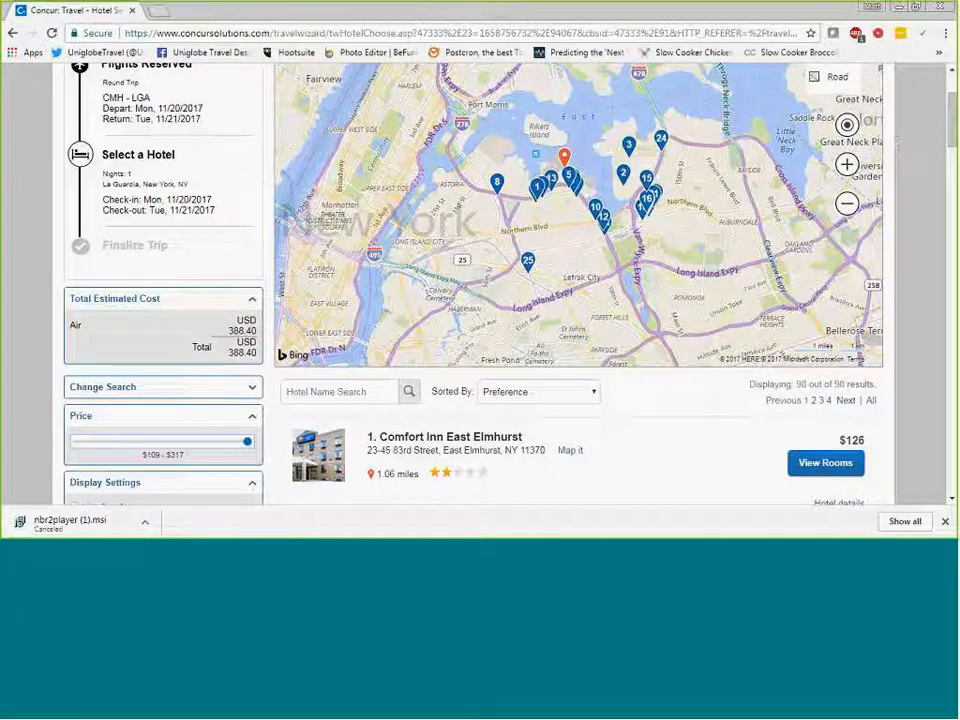
{"action": "scroll", "coordinate": [911, 107], "scroll_direction": "down", "scroll_amount": 3}
{"action": "scroll", "coordinate": [911, 107], "scroll_direction": "down", "scroll_amount": 3}
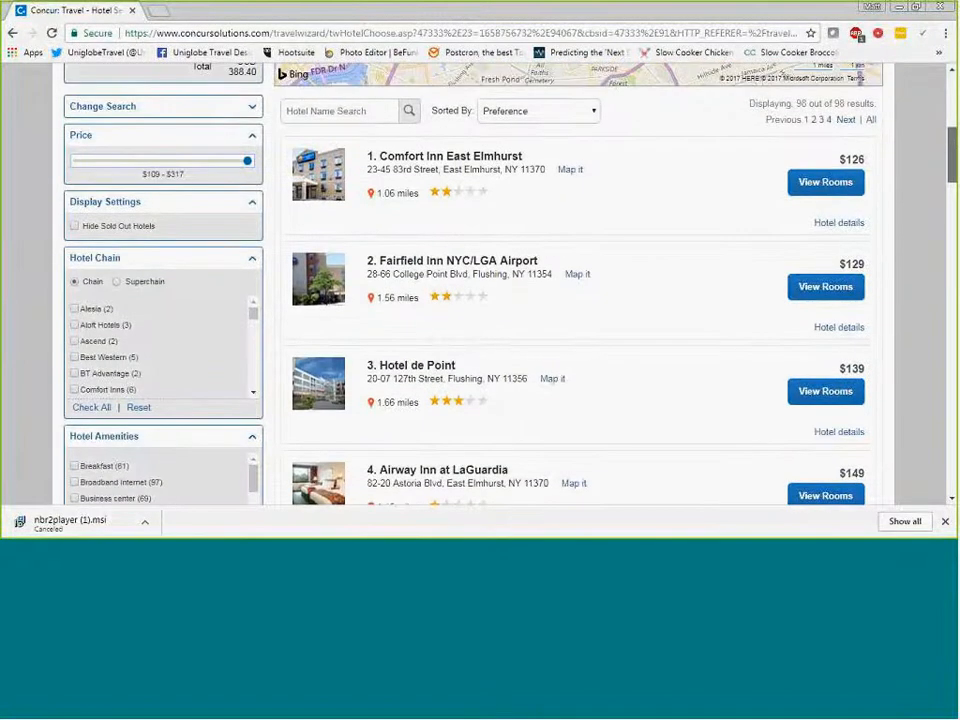
{"action": "left_click_drag", "start_coordinate": [952, 152], "coordinate": [952, 150]}
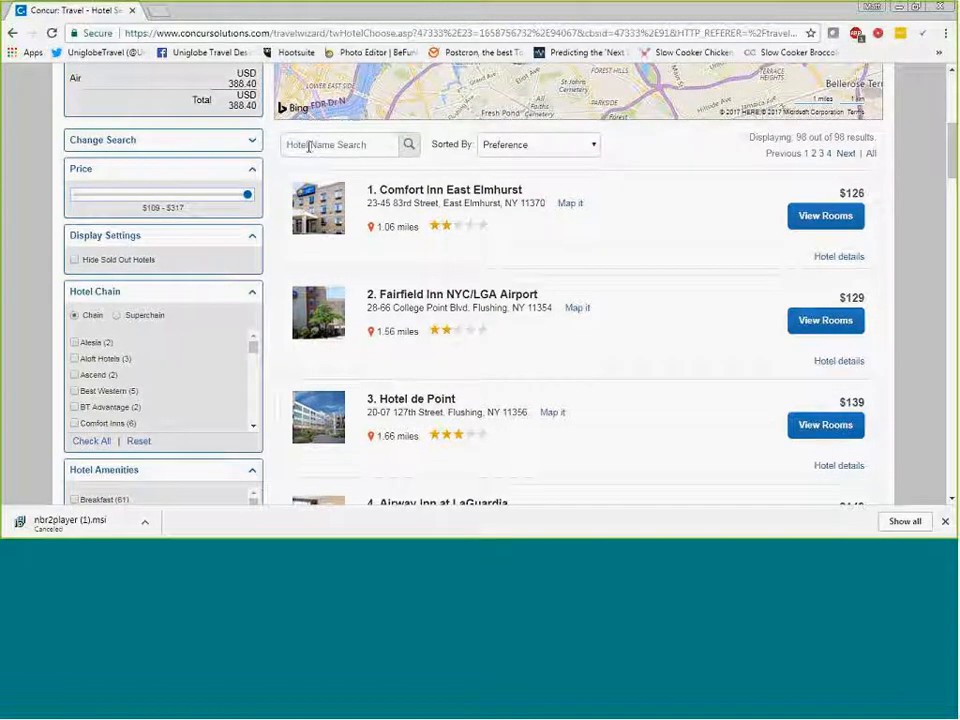
{"action": "left_click", "coordinate": [524, 154]}
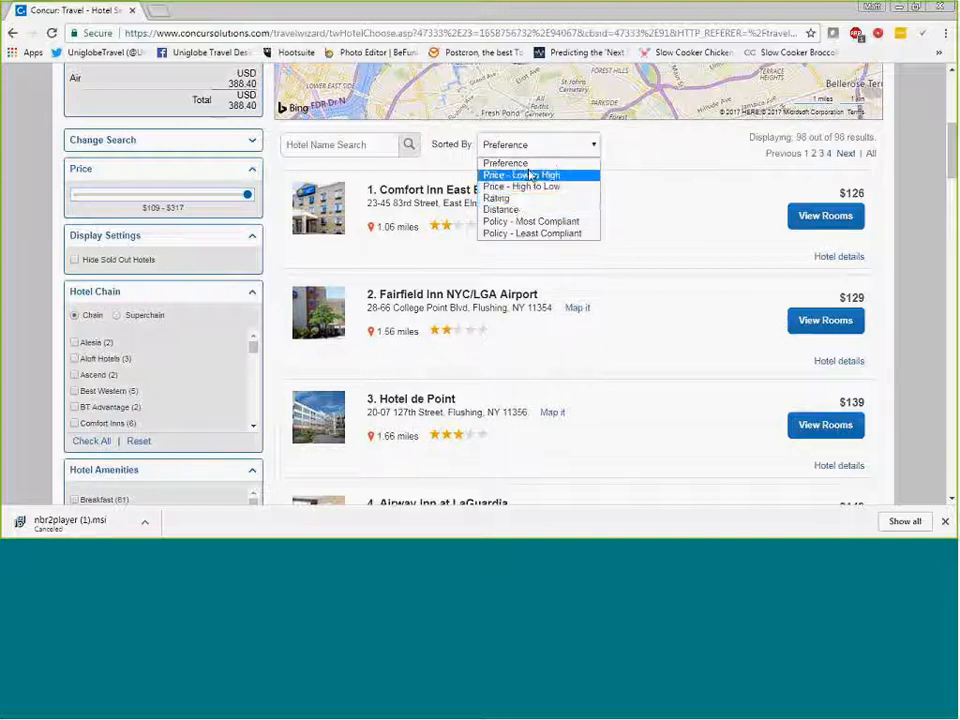
{"action": "left_click", "coordinate": [519, 209]}
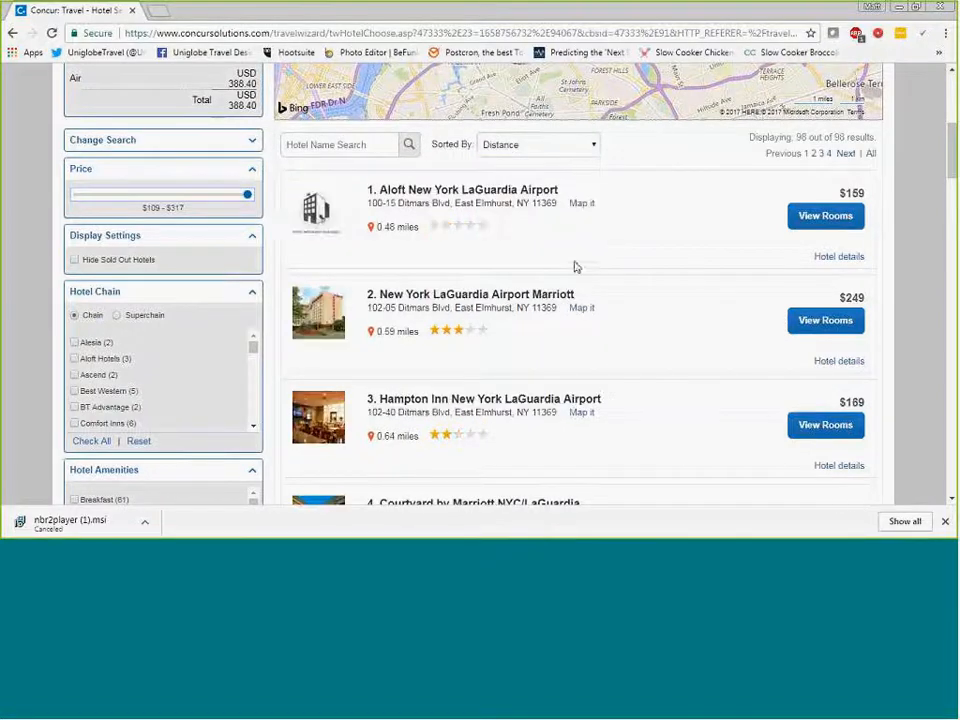
- Show the rooms of Hampton Inn New York LaGuardia Airport and select the $169 Travel Leaders Worldwide Program nonsmoking room with 2 queen beds
{"action": "scroll", "coordinate": [620, 248], "scroll_direction": "down", "scroll_amount": 1}
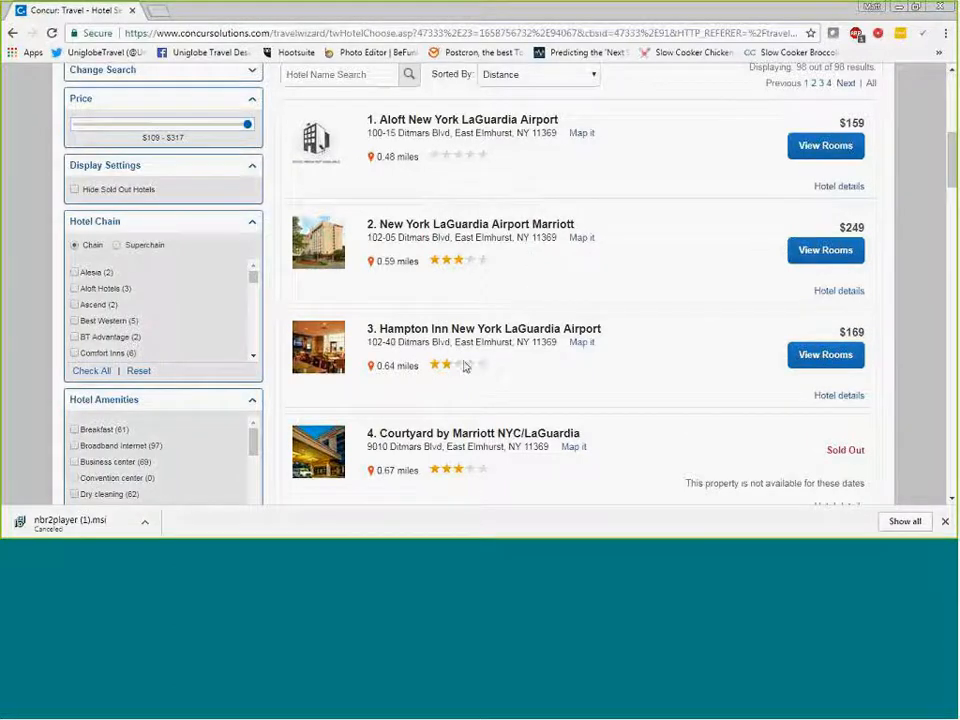
{"action": "mouse_move", "coordinate": [460, 367]}
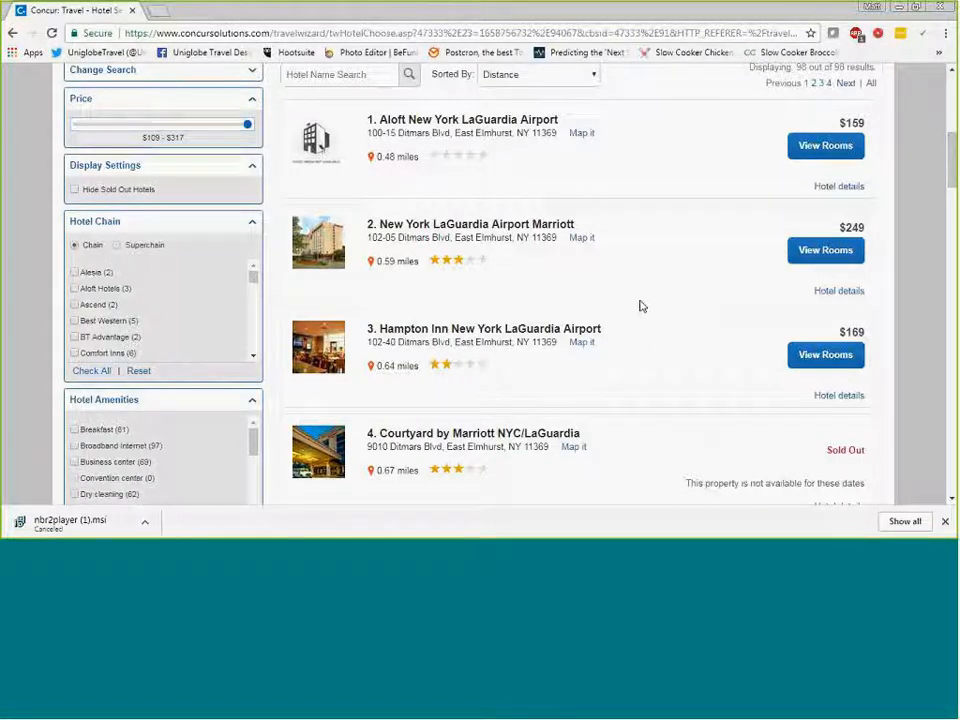
{"action": "scroll", "coordinate": [630, 291], "scroll_direction": "down", "scroll_amount": 3}
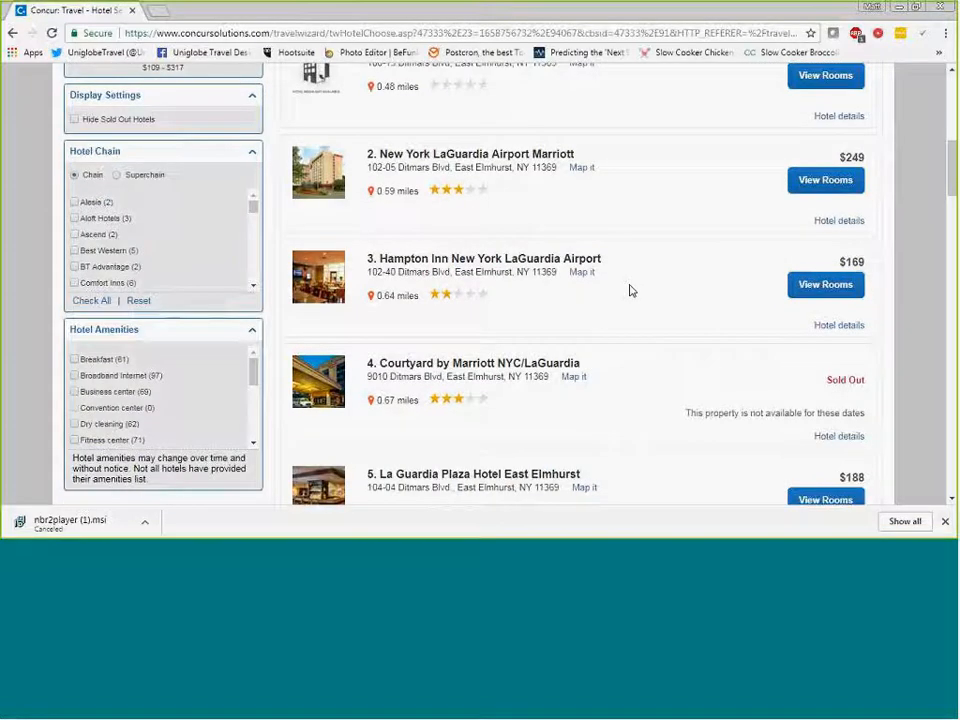
{"action": "scroll", "coordinate": [630, 295], "scroll_direction": "down", "scroll_amount": 3}
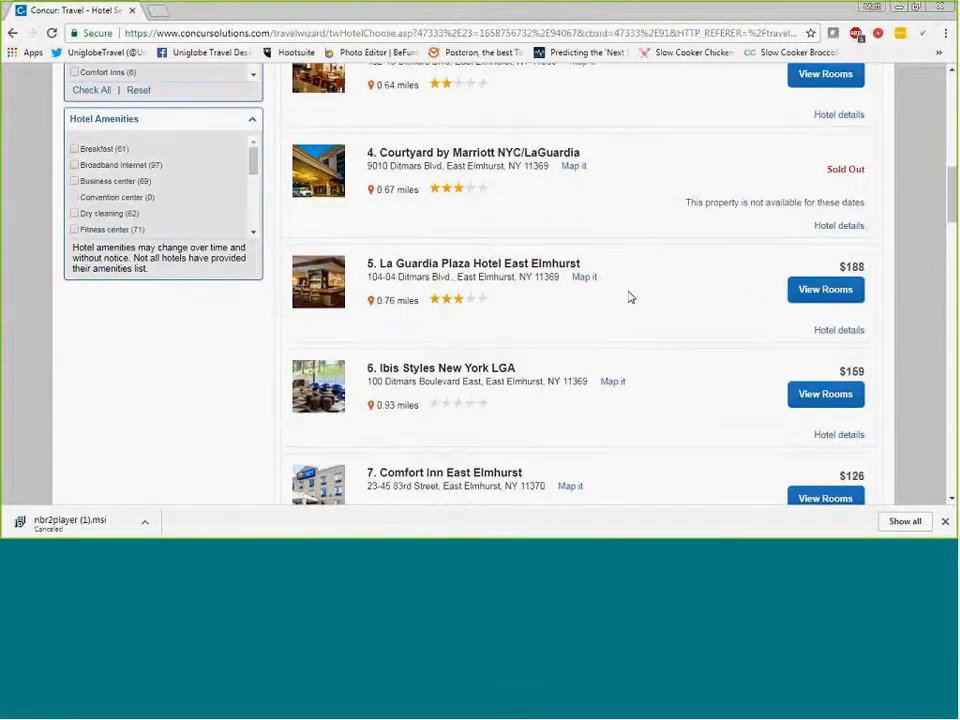
{"action": "scroll", "coordinate": [630, 297], "scroll_direction": "up", "scroll_amount": 6}
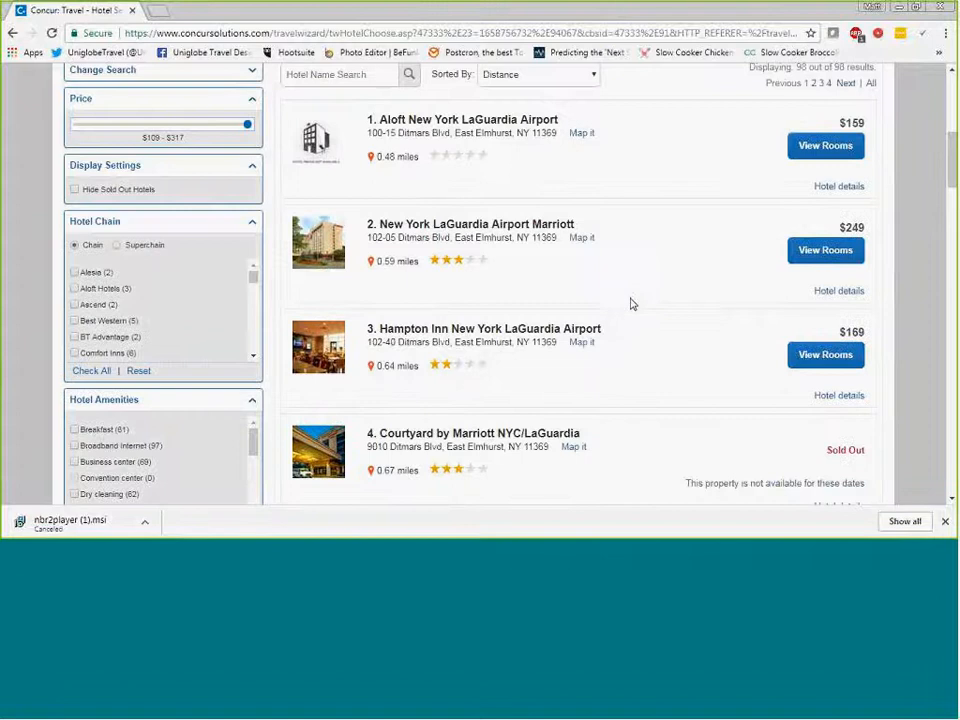
{"action": "scroll", "coordinate": [632, 306], "scroll_direction": "up", "scroll_amount": 2}
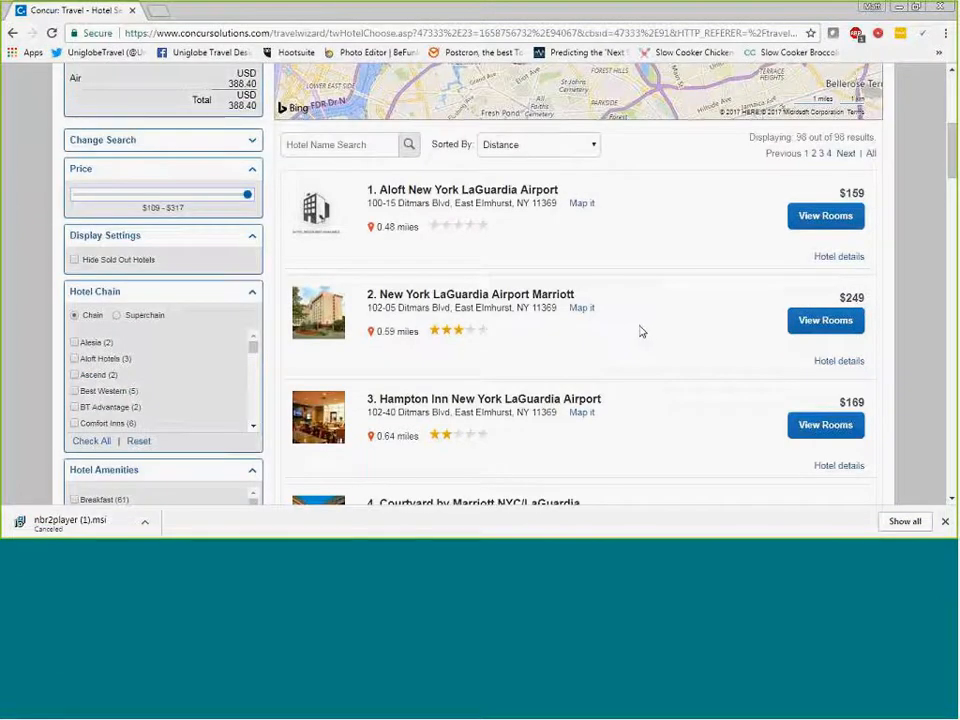
{"action": "scroll", "coordinate": [640, 331], "scroll_direction": "down", "scroll_amount": 2}
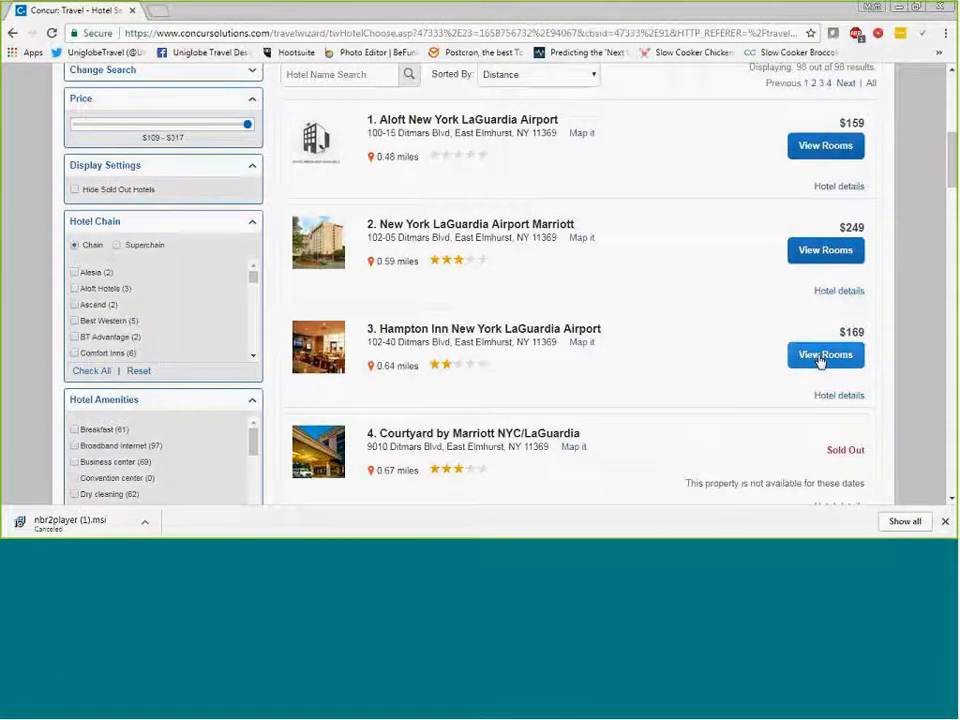
{"action": "left_click", "coordinate": [820, 358]}
{"action": "scroll", "coordinate": [549, 368], "scroll_direction": "down", "scroll_amount": 2}
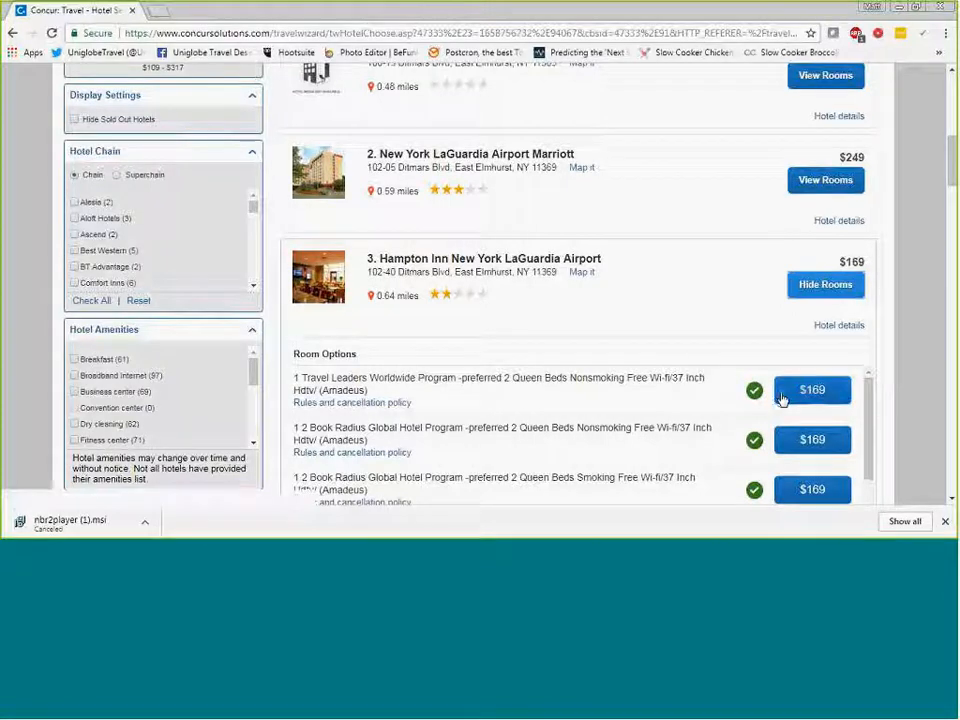
{"action": "left_click", "coordinate": [813, 392]}
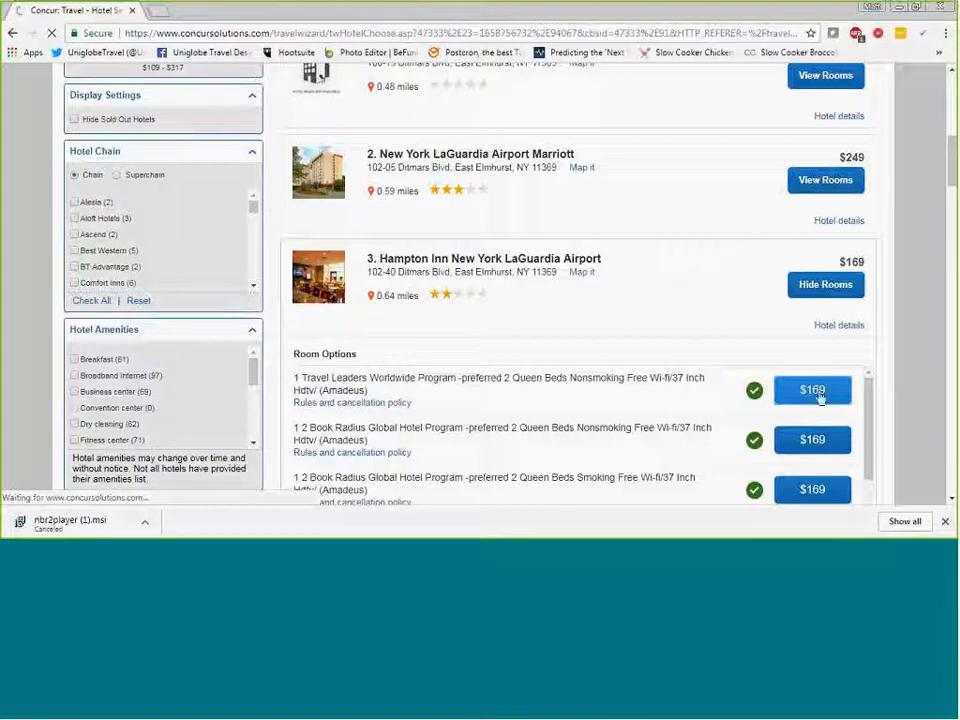
- Review the Hampton Inn stay details, room preferences, guest information, price summary and payment method before reserving
{"action": "scroll", "coordinate": [615, 304], "scroll_direction": "down", "scroll_amount": 1}
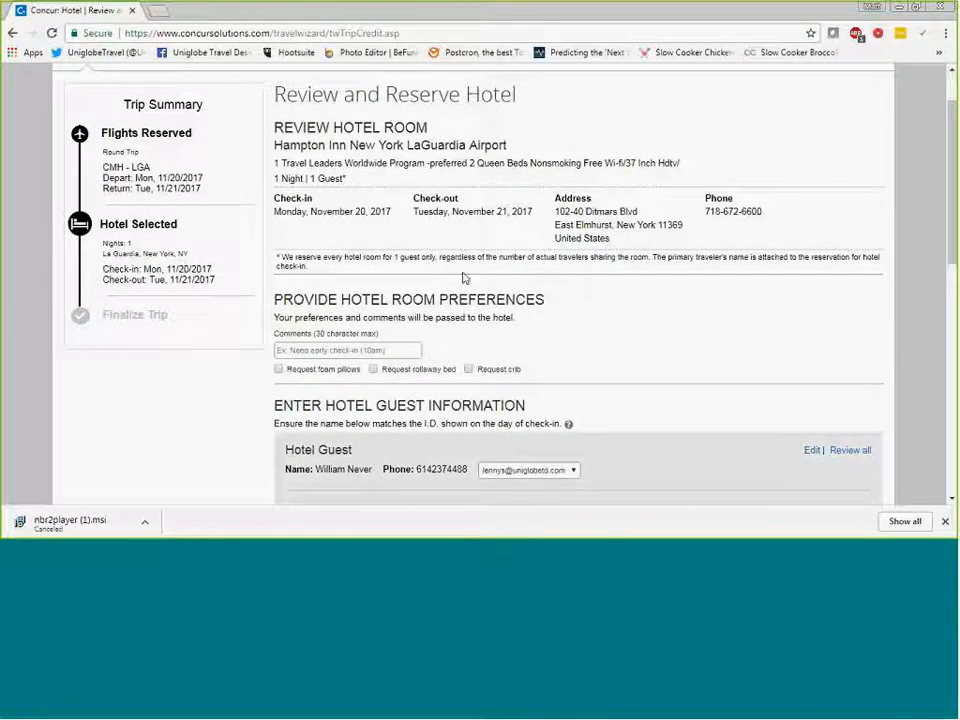
{"action": "scroll", "coordinate": [500, 278], "scroll_direction": "down", "scroll_amount": 1}
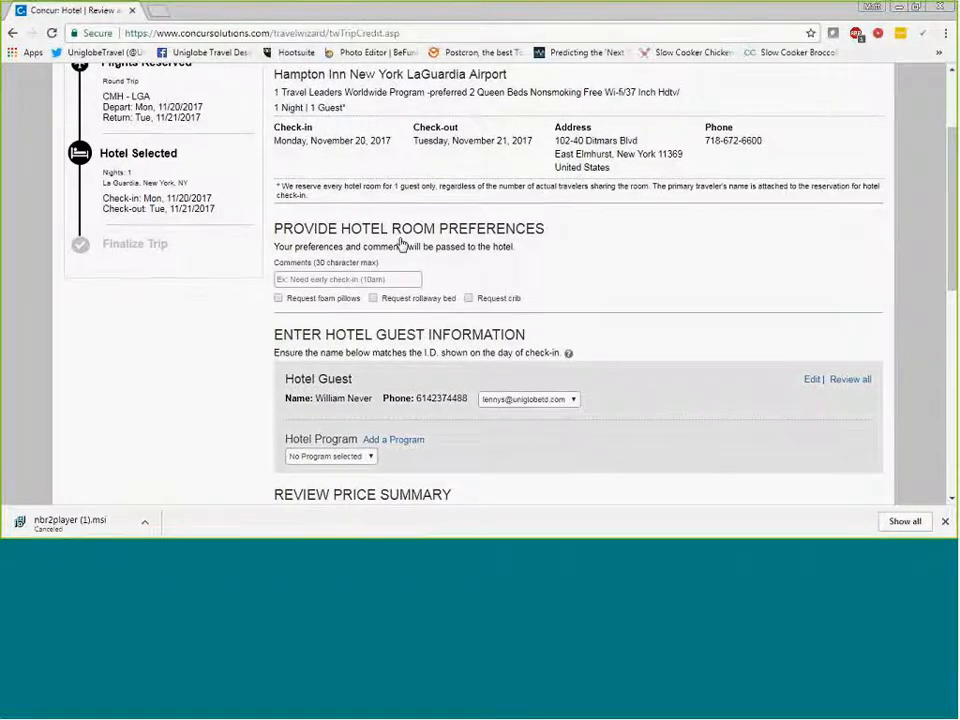
{"action": "scroll", "coordinate": [400, 244], "scroll_direction": "down", "scroll_amount": 1}
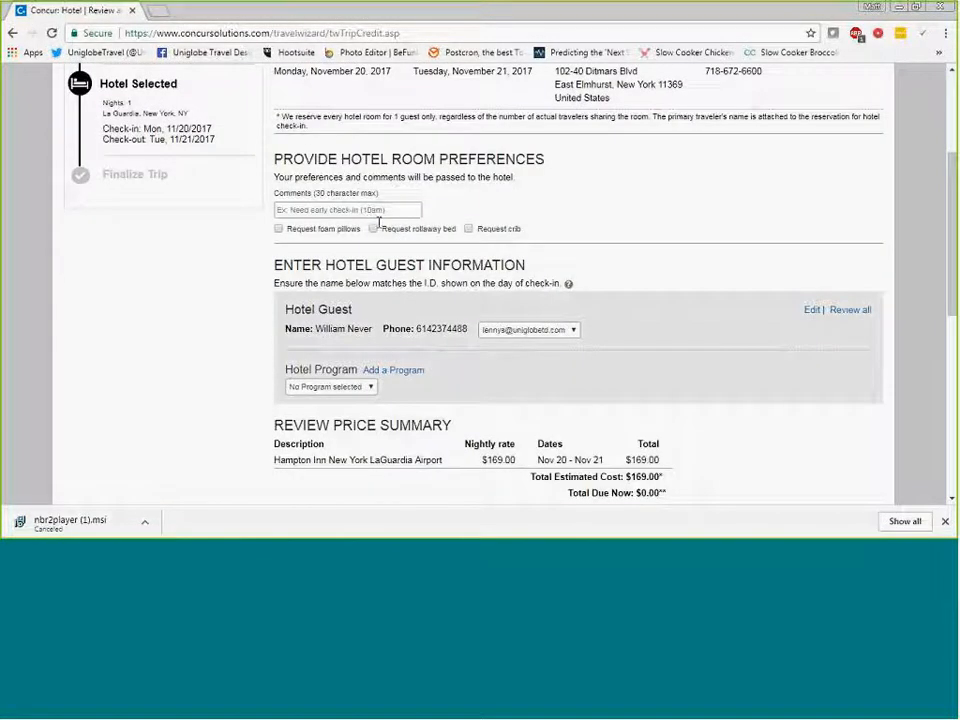
{"action": "scroll", "coordinate": [420, 240], "scroll_direction": "down", "scroll_amount": 1}
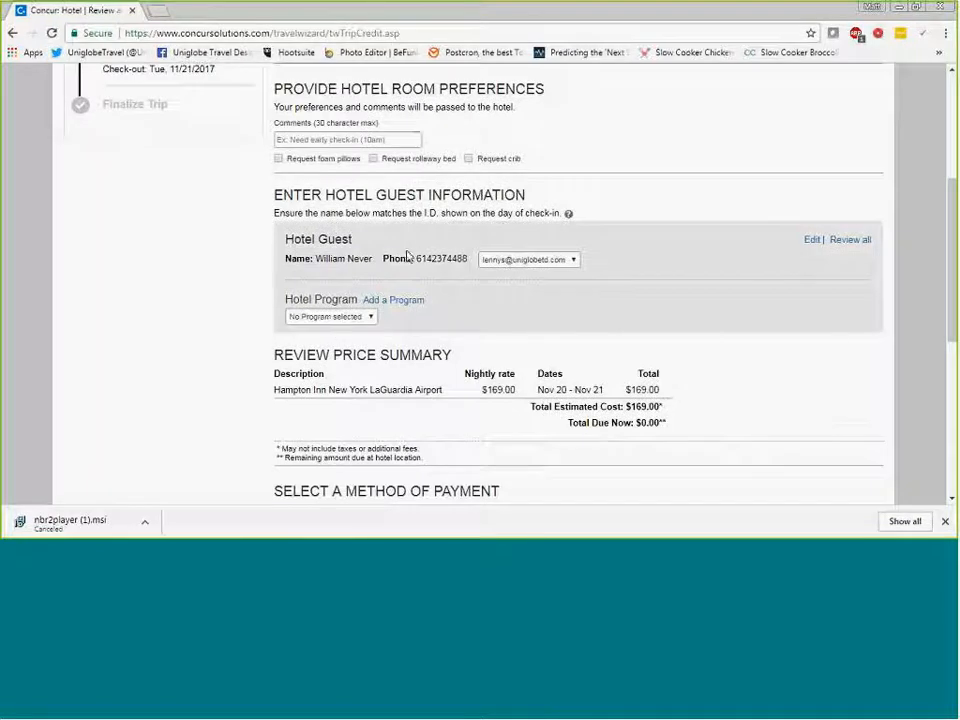
{"action": "scroll", "coordinate": [461, 323], "scroll_direction": "down", "scroll_amount": 1}
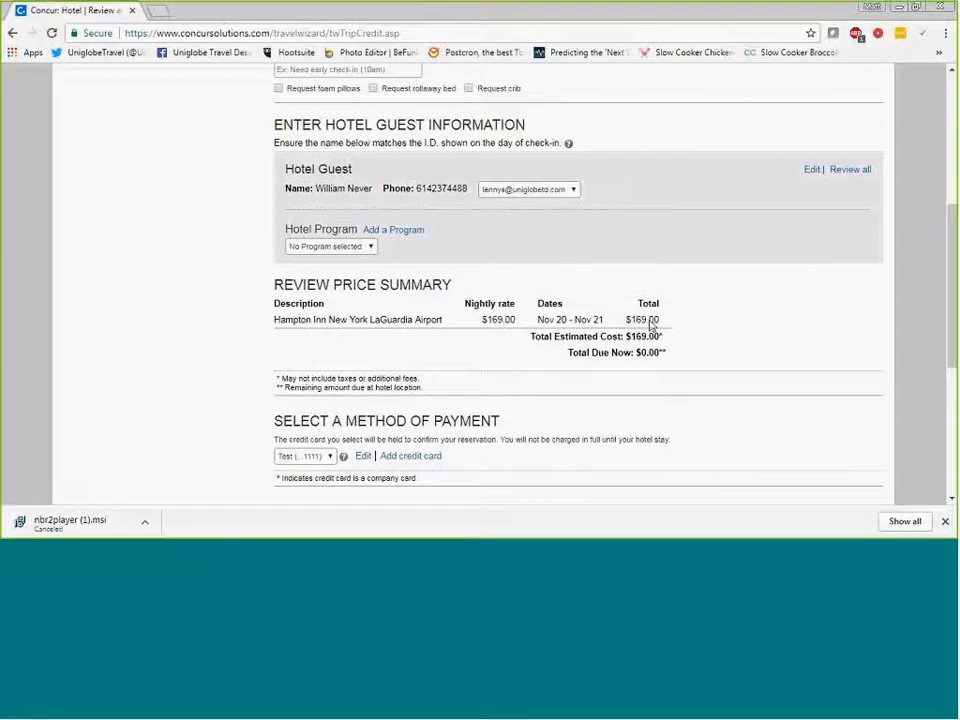
{"action": "scroll", "coordinate": [648, 285], "scroll_direction": "down", "scroll_amount": 1}
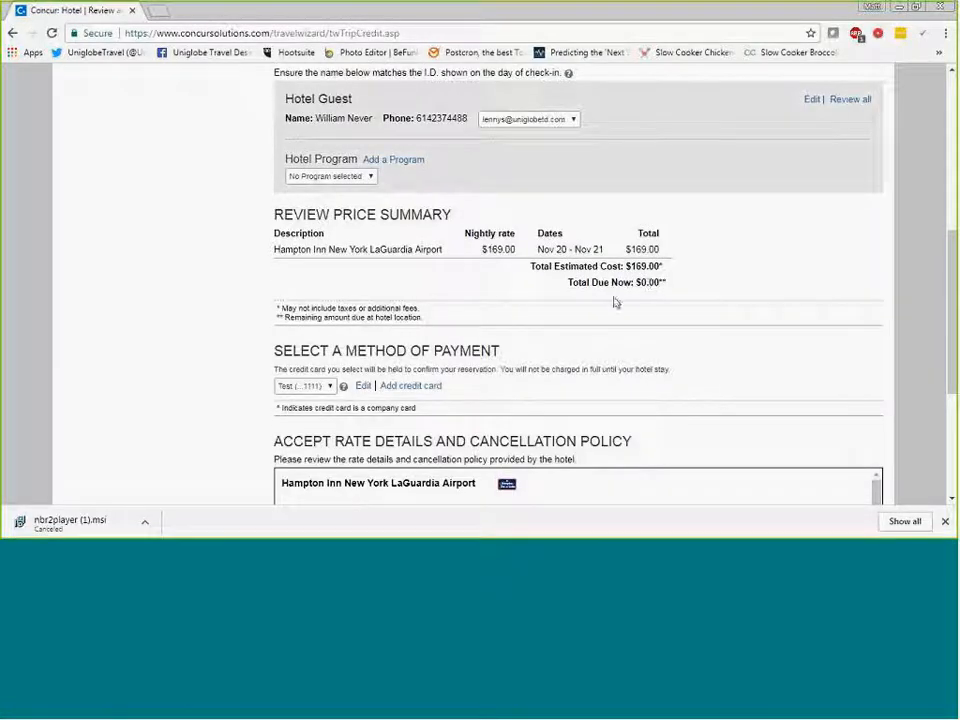
{"action": "scroll", "coordinate": [357, 277], "scroll_direction": "down", "scroll_amount": 1}
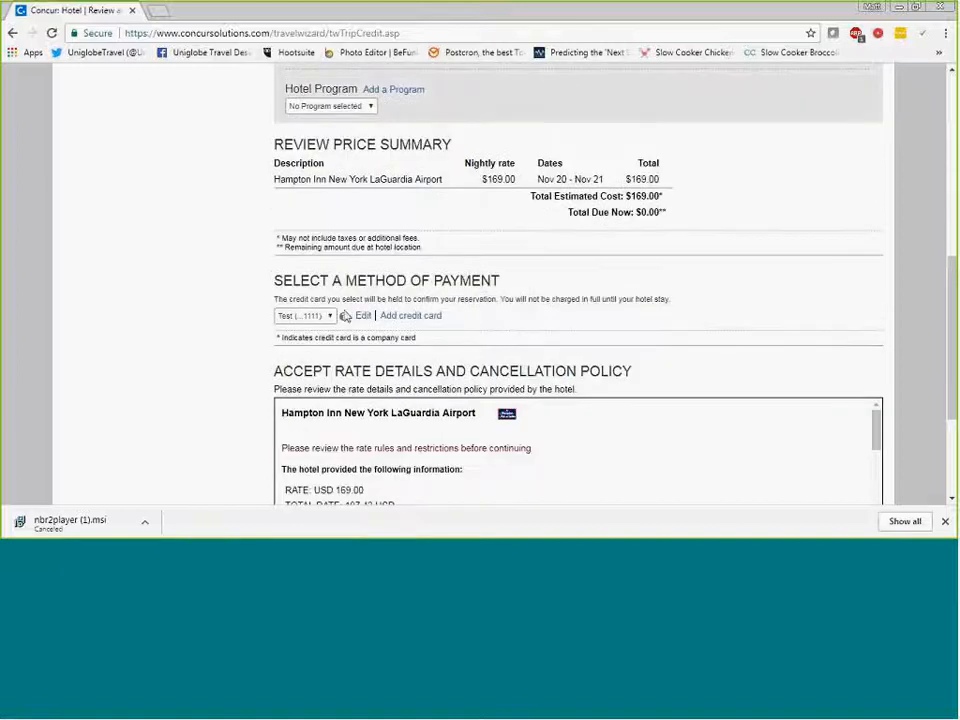
{"action": "scroll", "coordinate": [262, 328], "scroll_direction": "down", "scroll_amount": 1}
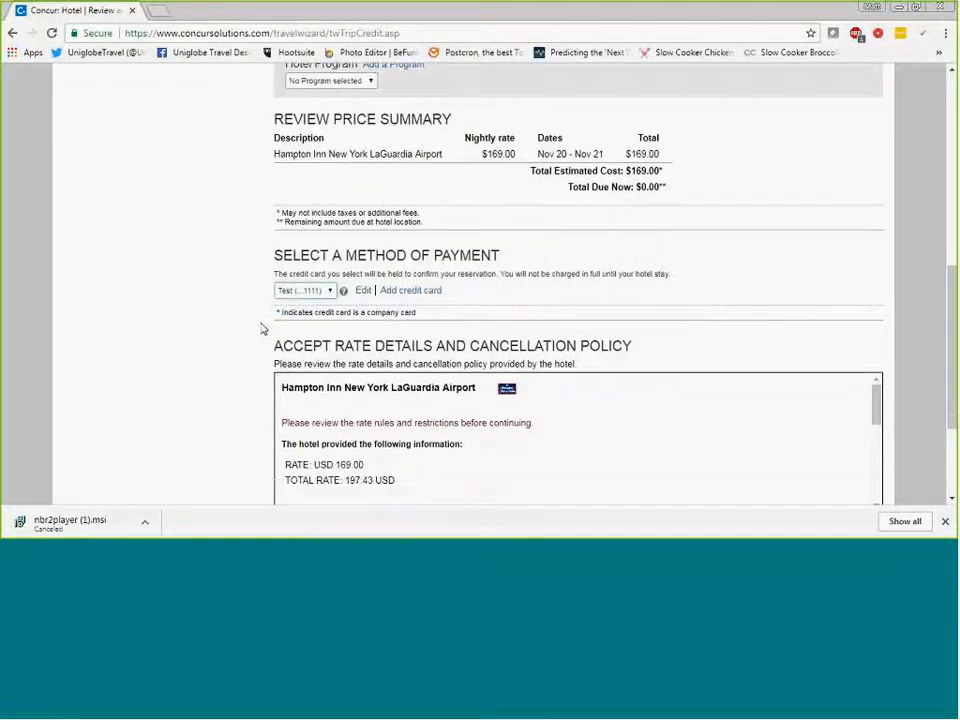
- Read the hotel's rate details and cancellation policy to the end, agree to it, and reserve the hotel
{"action": "scroll", "coordinate": [296, 331], "scroll_direction": "down", "scroll_amount": 2}
{"action": "left_click_drag", "start_coordinate": [874, 284], "coordinate": [880, 390]}
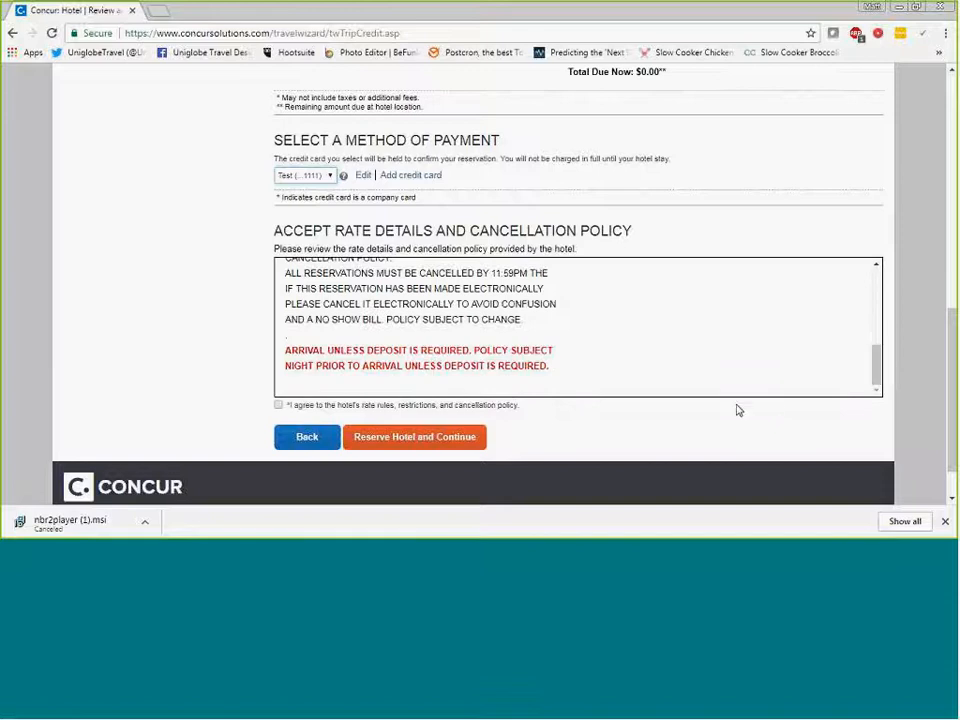
{"action": "left_click", "coordinate": [279, 405]}
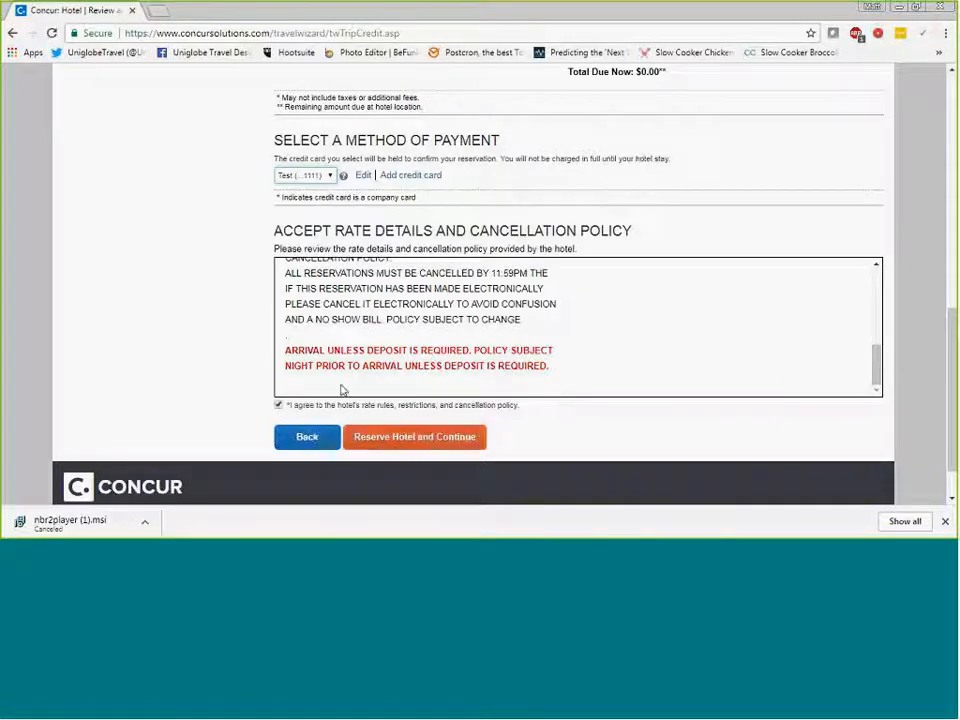
{"action": "left_click", "coordinate": [424, 438]}
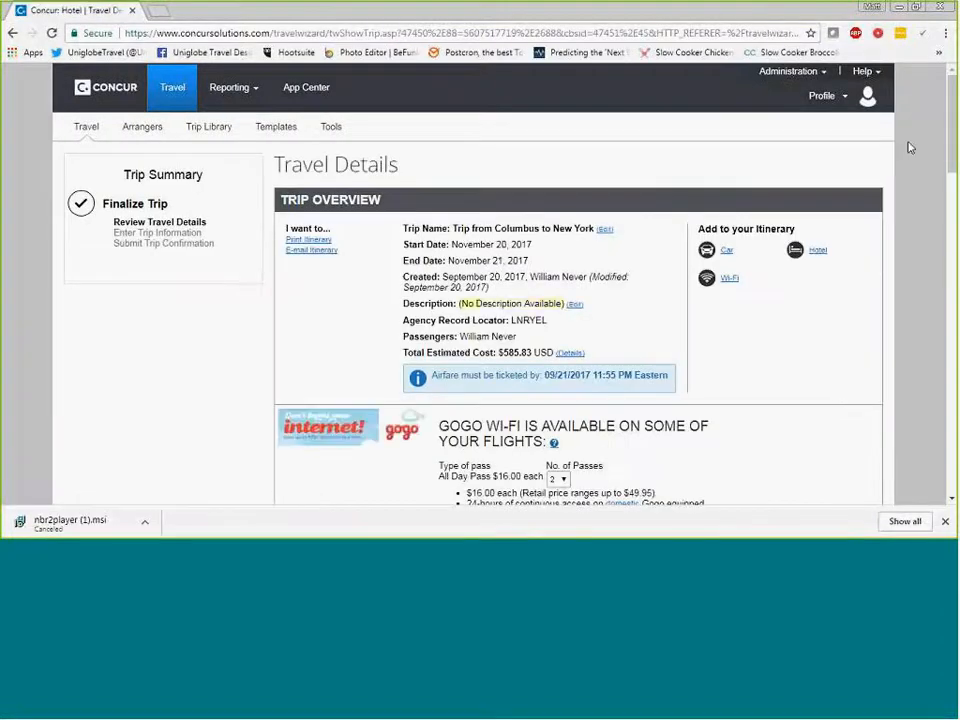
- Review the travel details, including the trip overview, flight and hotel reservations, total estimated cost and the ticketing notice
{"action": "scroll", "coordinate": [910, 148], "scroll_direction": "down", "scroll_amount": 2}
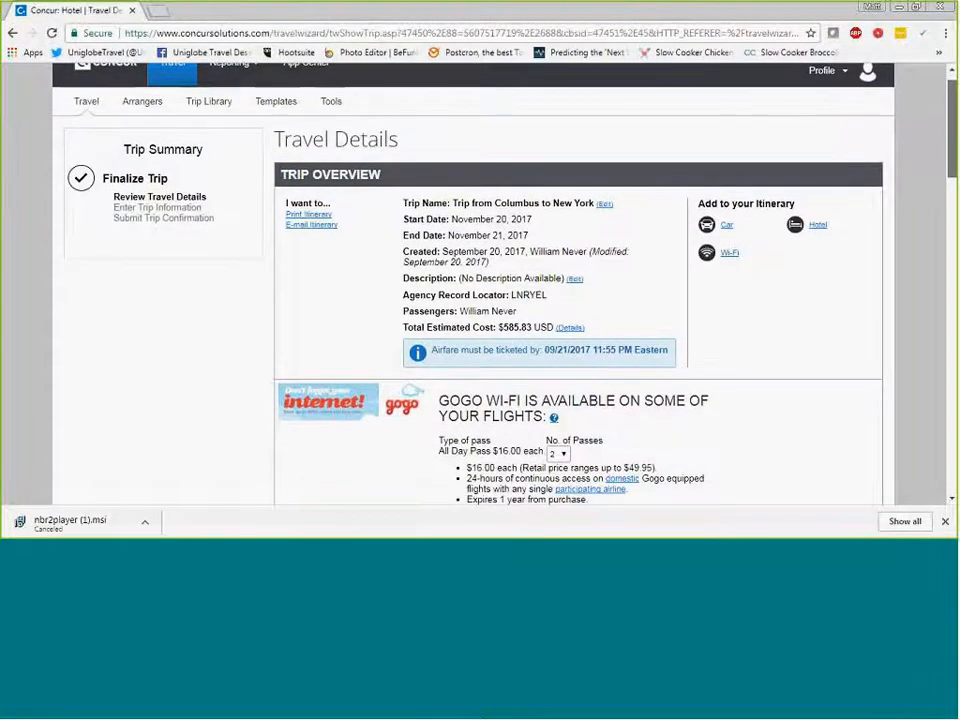
{"action": "scroll", "coordinate": [578, 300], "scroll_direction": "down", "scroll_amount": 1}
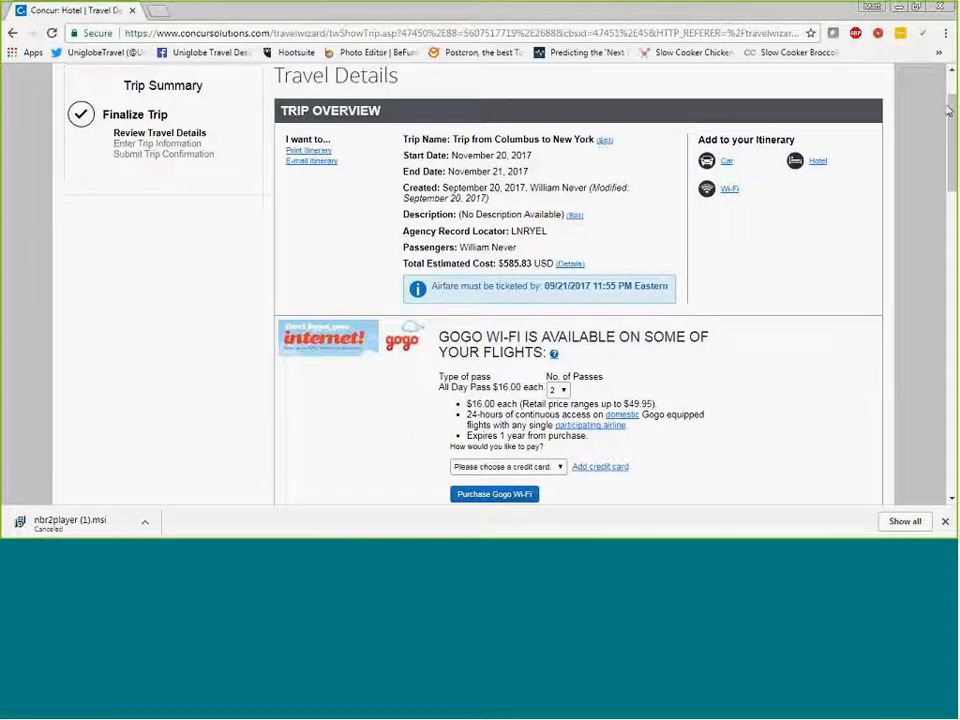
{"action": "scroll", "coordinate": [948, 110], "scroll_direction": "down", "scroll_amount": 1}
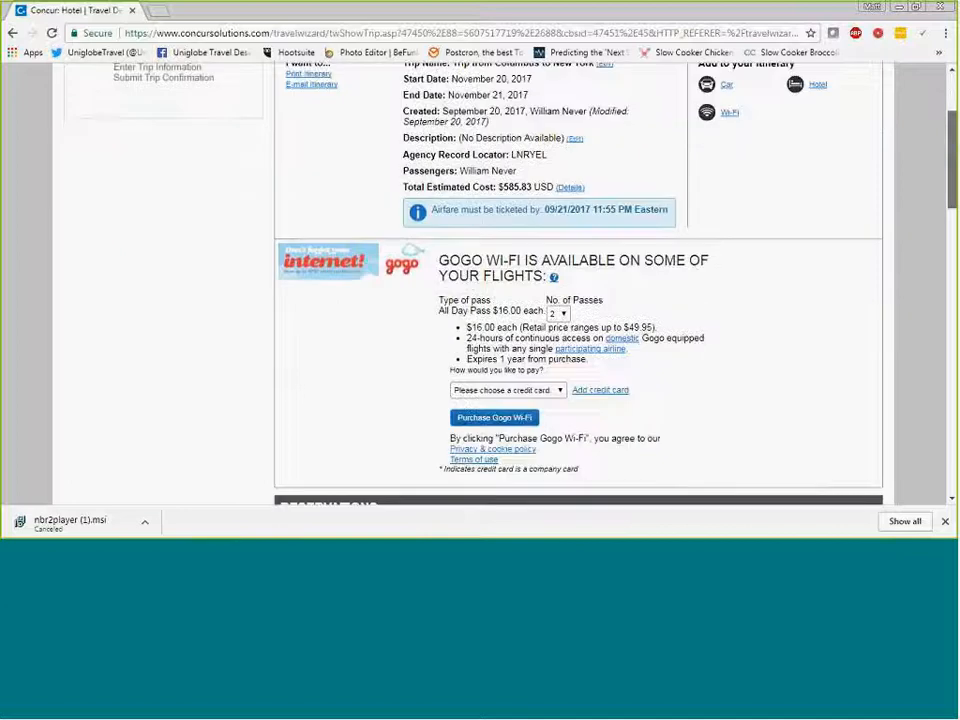
{"action": "scroll", "coordinate": [955, 180], "scroll_direction": "down", "scroll_amount": 3}
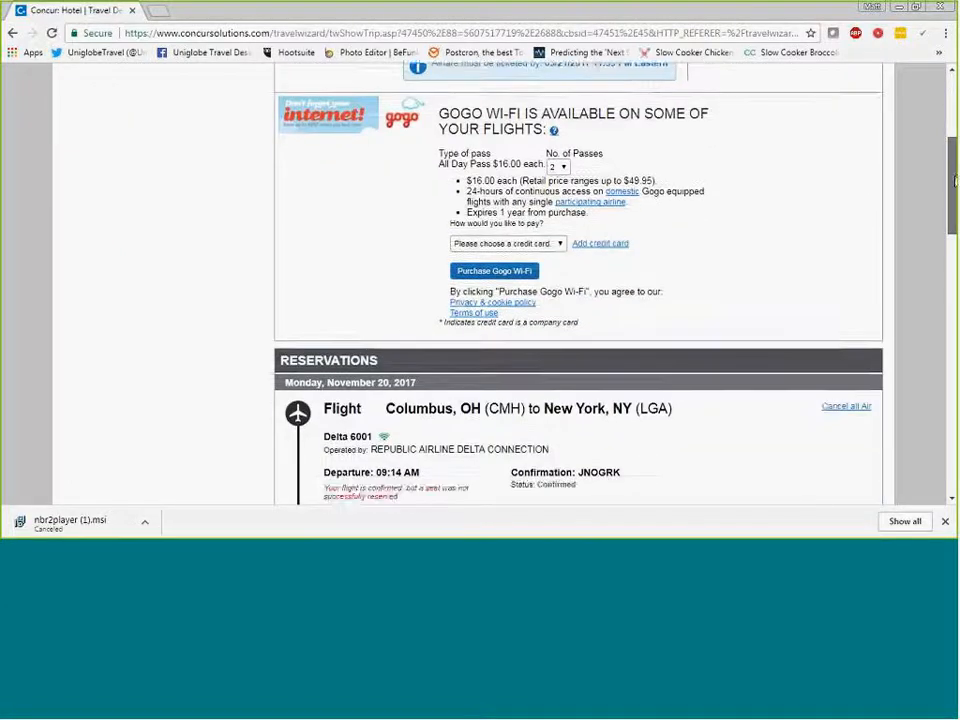
{"action": "scroll", "coordinate": [955, 180], "scroll_direction": "down", "scroll_amount": 5}
{"action": "scroll", "coordinate": [578, 280], "scroll_direction": "down", "scroll_amount": 2}
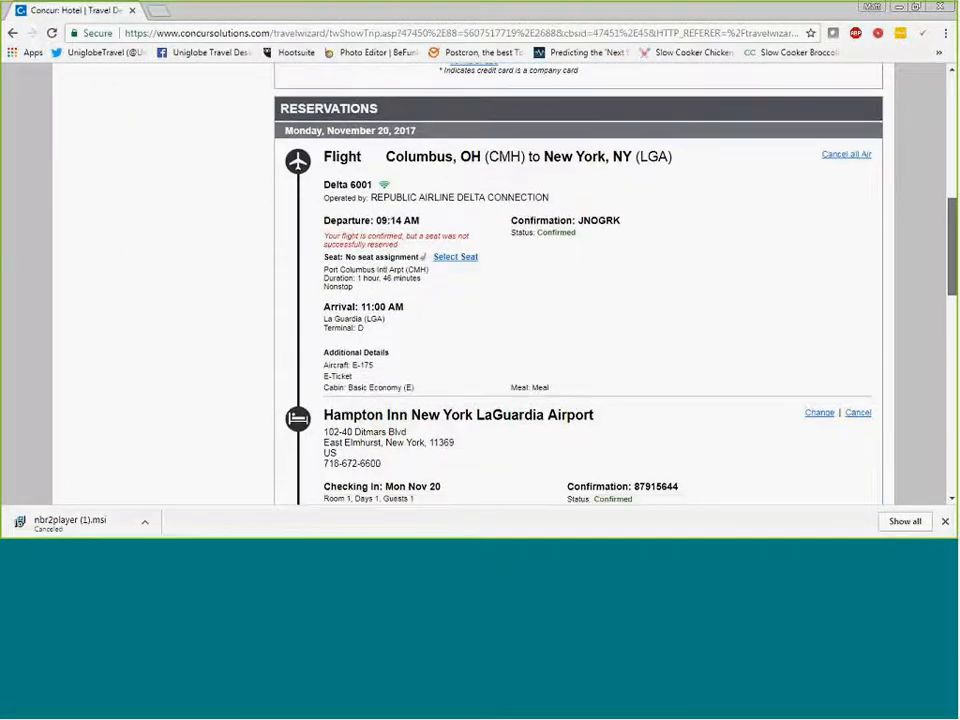
{"action": "scroll", "coordinate": [940, 298], "scroll_direction": "down", "scroll_amount": 3}
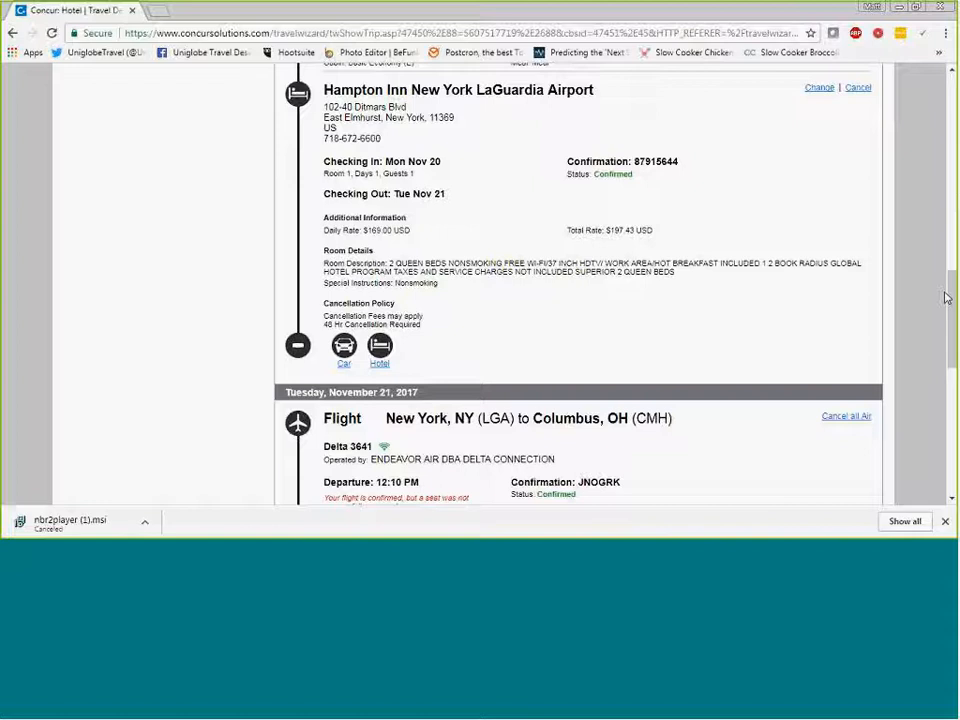
{"action": "scroll", "coordinate": [946, 297], "scroll_direction": "down", "scroll_amount": 3}
{"action": "scroll", "coordinate": [823, 362], "scroll_direction": "down", "scroll_amount": 2}
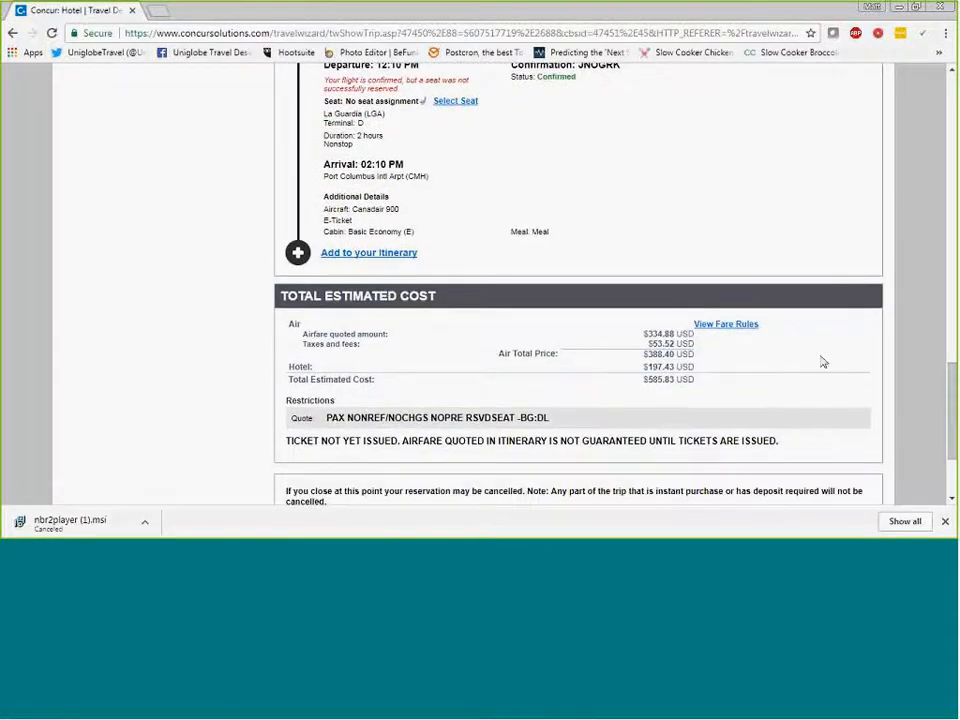
{"action": "scroll", "coordinate": [950, 400], "scroll_direction": "down", "scroll_amount": 1}
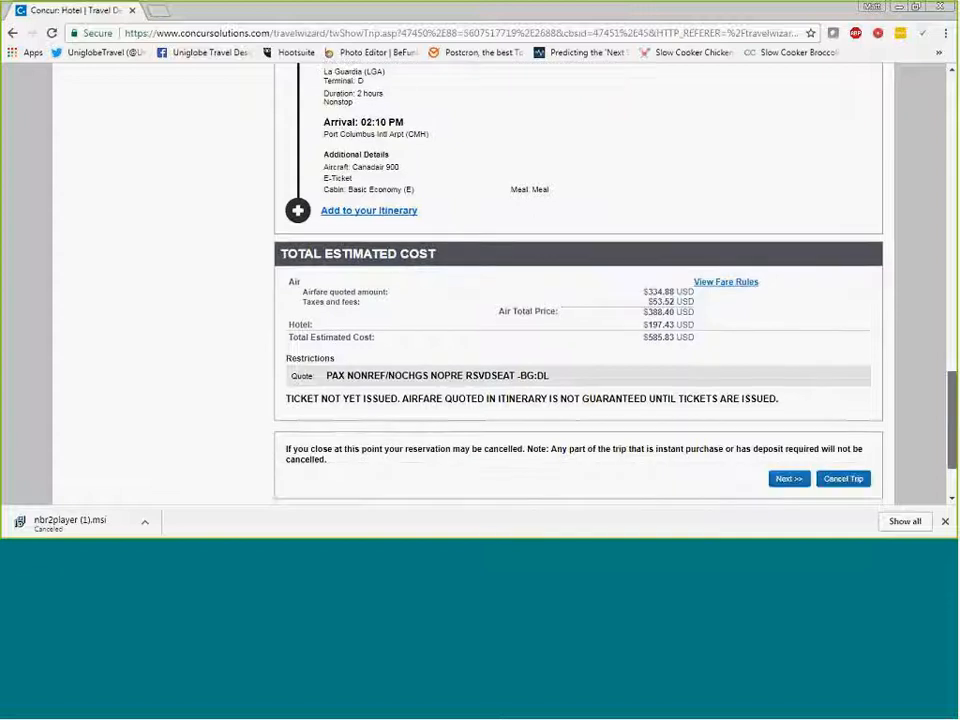
{"action": "scroll", "coordinate": [950, 420], "scroll_direction": "down", "scroll_amount": 1}
{"action": "left_click_drag", "start_coordinate": [236, 335], "coordinate": [779, 336]}
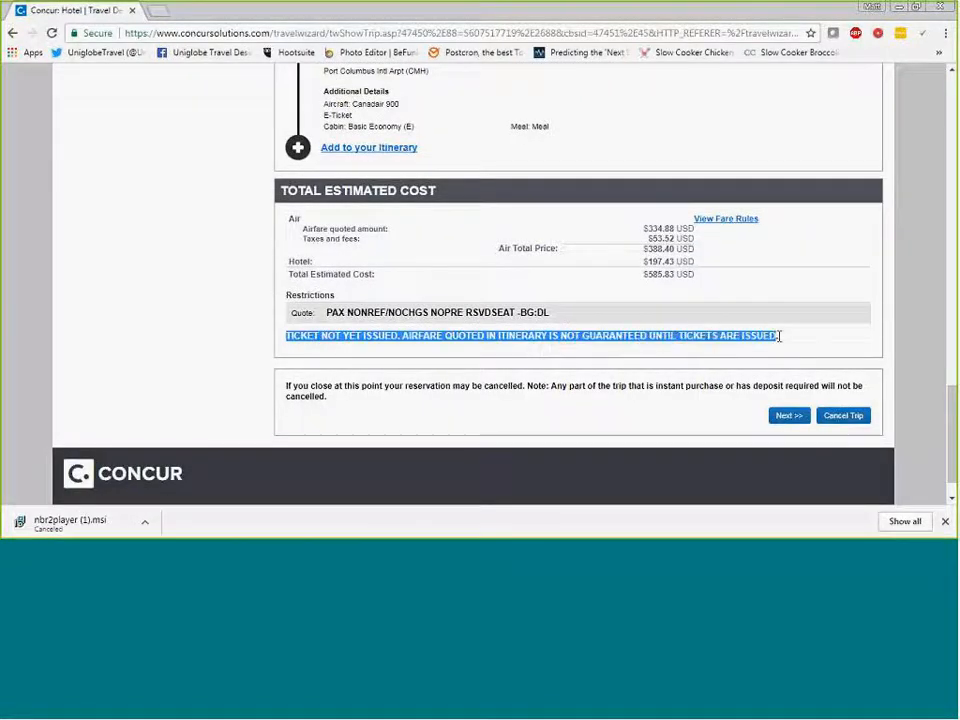
{"action": "left_click", "coordinate": [790, 335]}
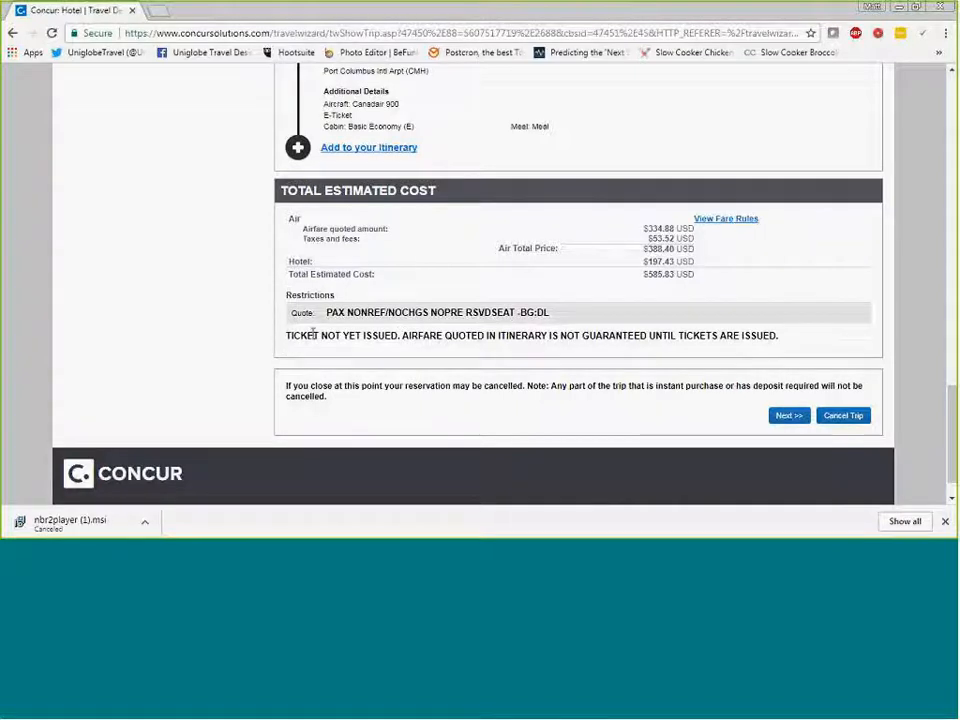
- Accept the travel details and continue past the trip booking information with its default entries to the trip confirmation
{"action": "left_click", "coordinate": [785, 417]}
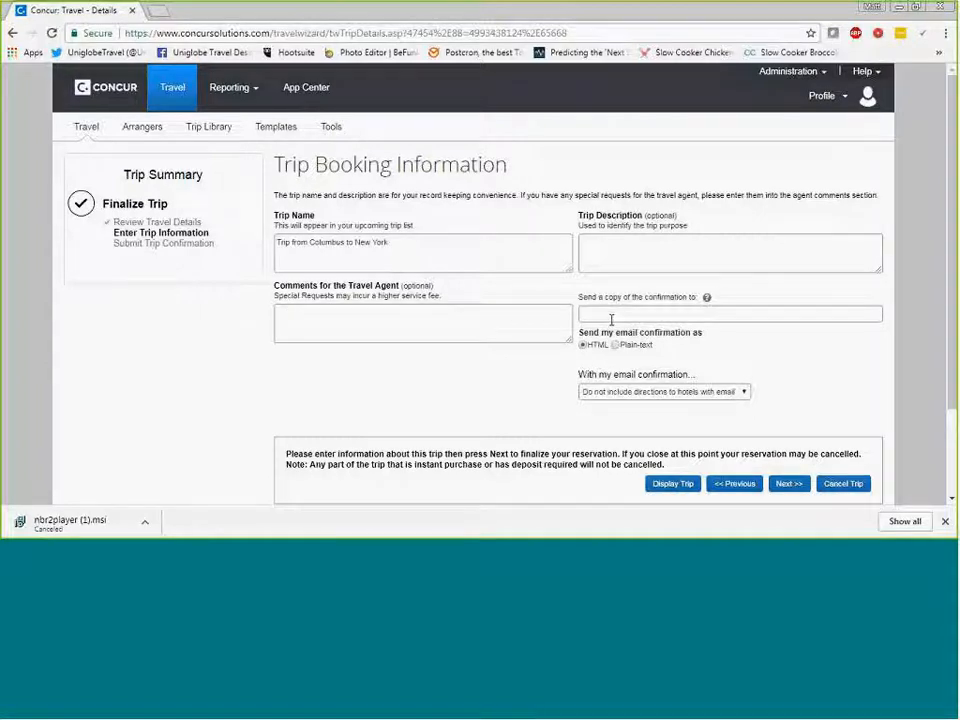
{"action": "scroll", "coordinate": [538, 328], "scroll_direction": "down", "scroll_amount": 1}
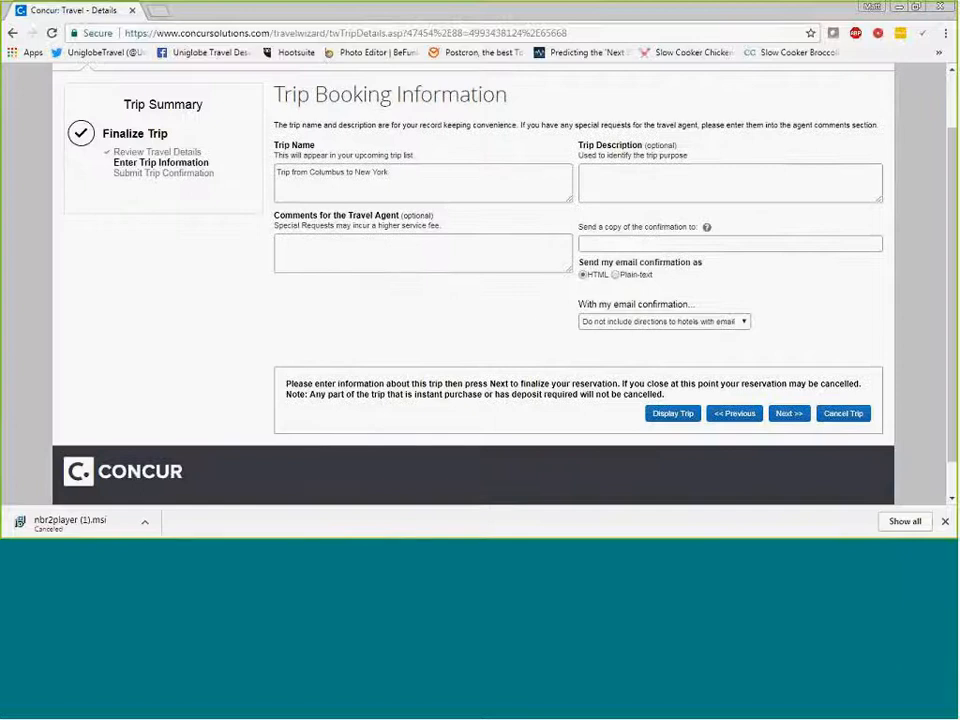
{"action": "left_click", "coordinate": [790, 414]}
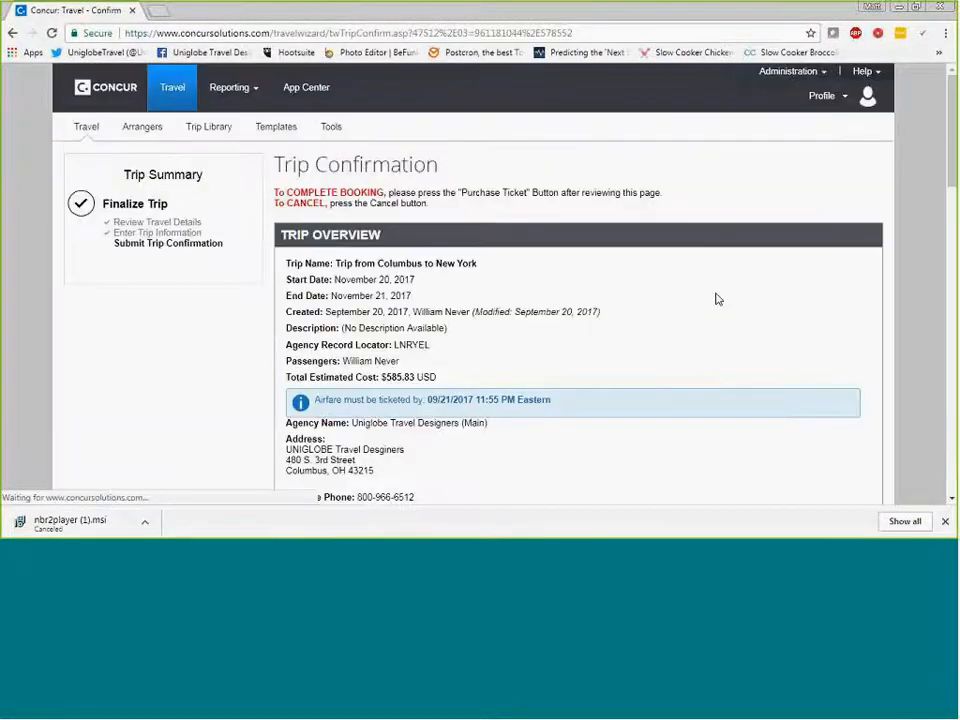
- Go through the trip confirmation to its end and purchase the ticket
{"action": "scroll", "coordinate": [455, 298], "scroll_direction": "down", "scroll_amount": 1}
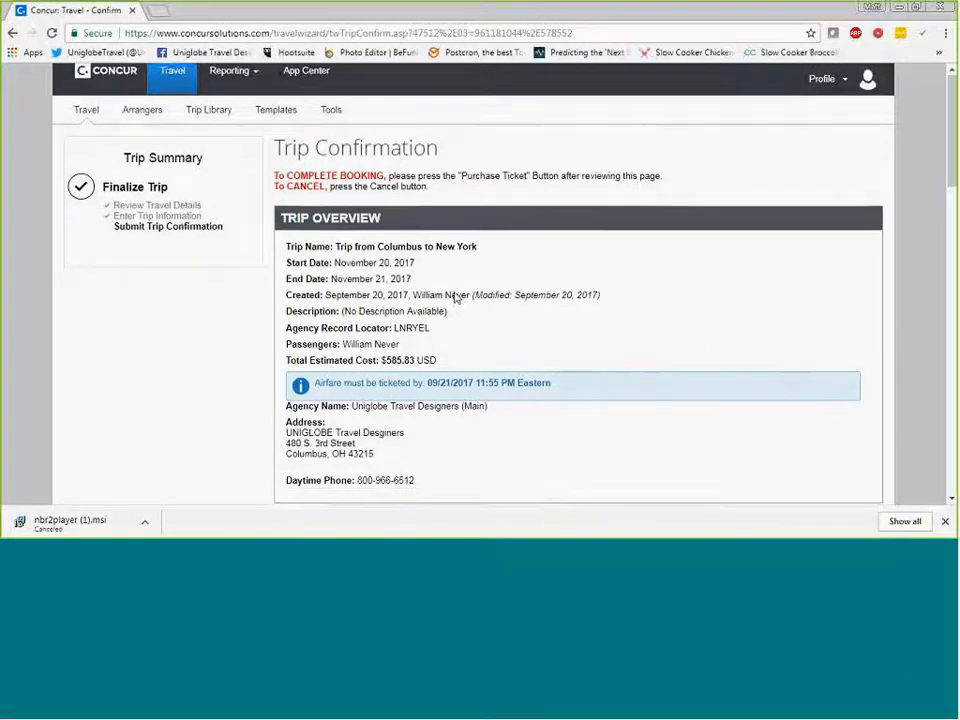
{"action": "left_click_drag", "start_coordinate": [954, 178], "coordinate": [953, 492]}
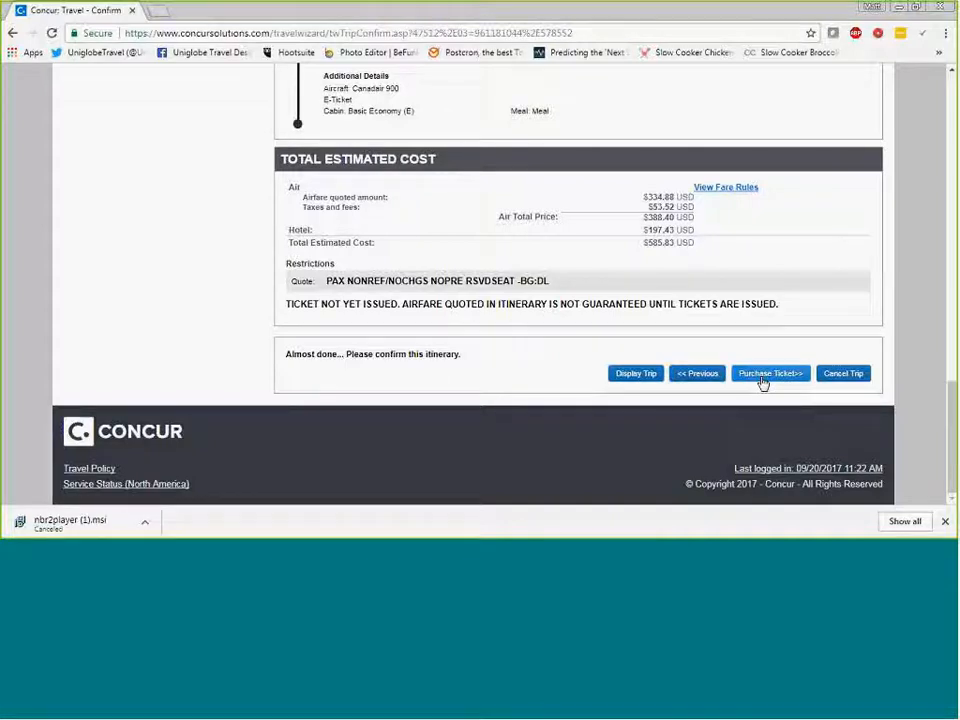
{"action": "left_click", "coordinate": [765, 376]}
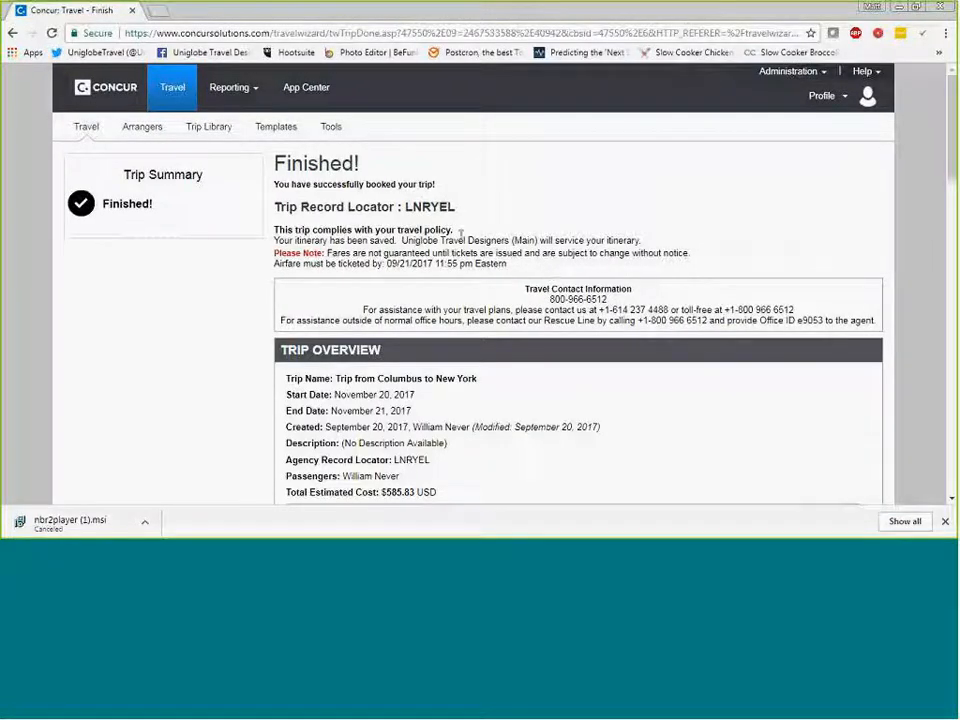
- Review the finished booking's record locator section, travel contact information, trip overview and reservations
{"action": "scroll", "coordinate": [490, 217], "scroll_direction": "down", "scroll_amount": 1}
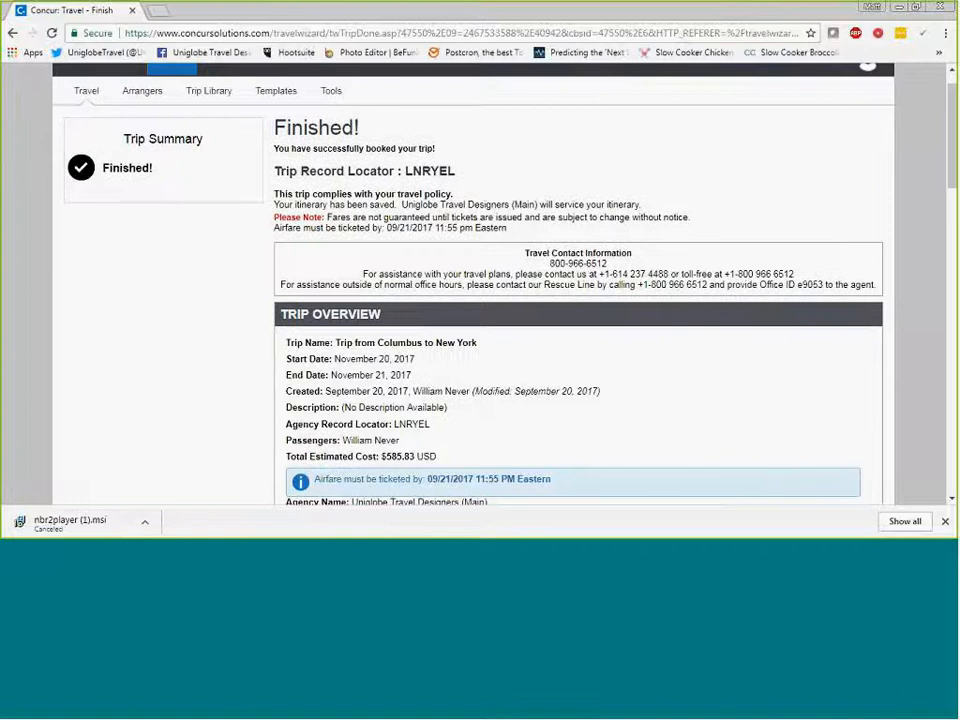
{"action": "scroll", "coordinate": [491, 218], "scroll_direction": "down", "scroll_amount": 1}
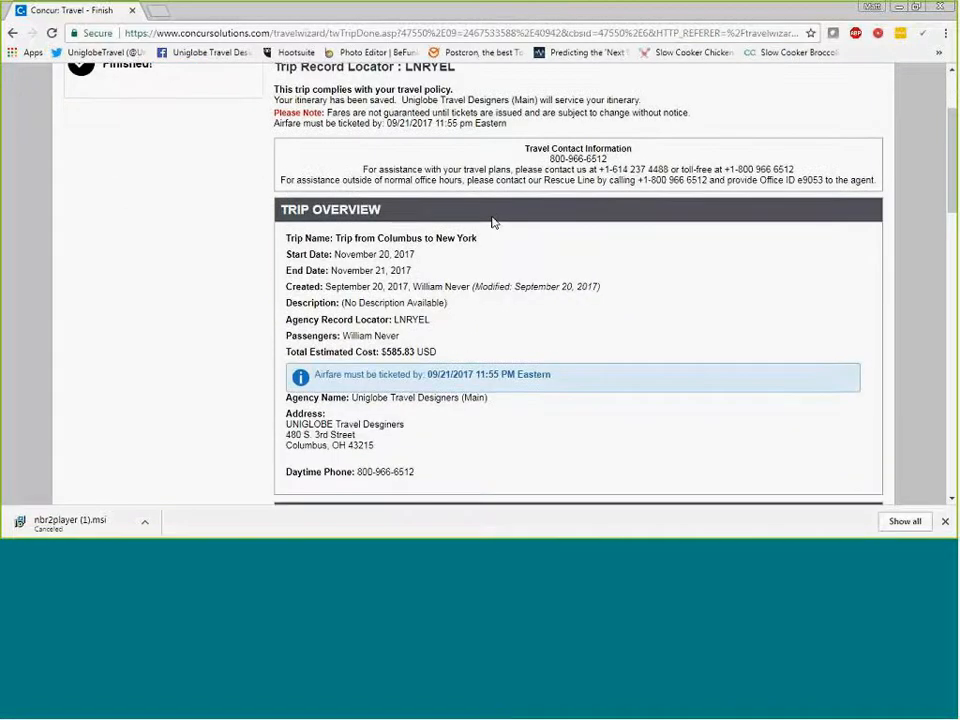
{"action": "scroll", "coordinate": [492, 222], "scroll_direction": "up", "scroll_amount": 1}
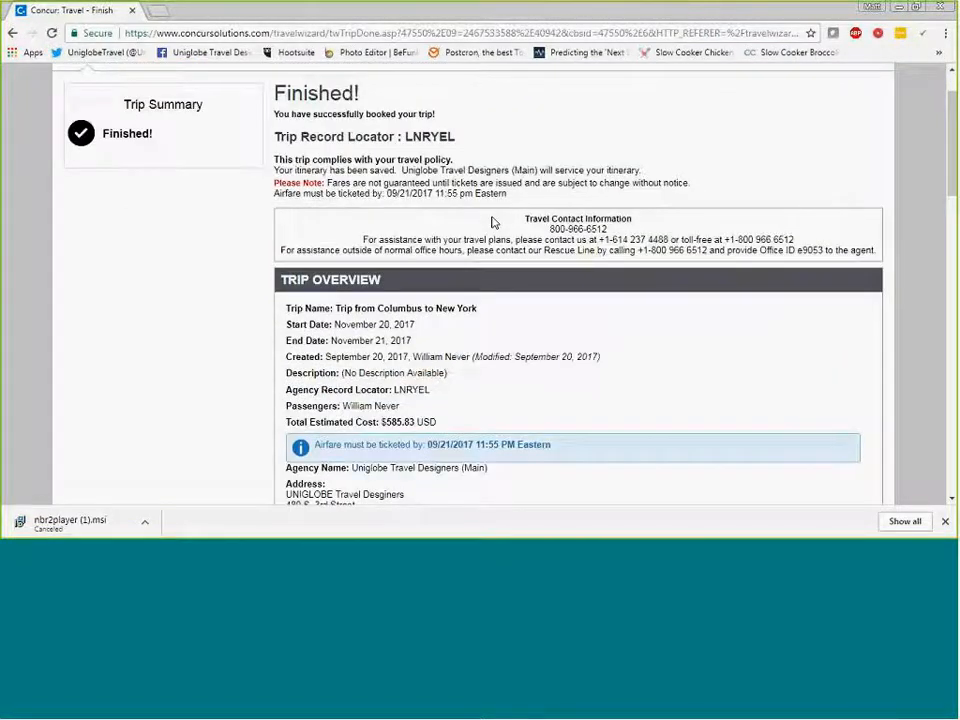
{"action": "scroll", "coordinate": [497, 223], "scroll_direction": "down", "scroll_amount": 3}
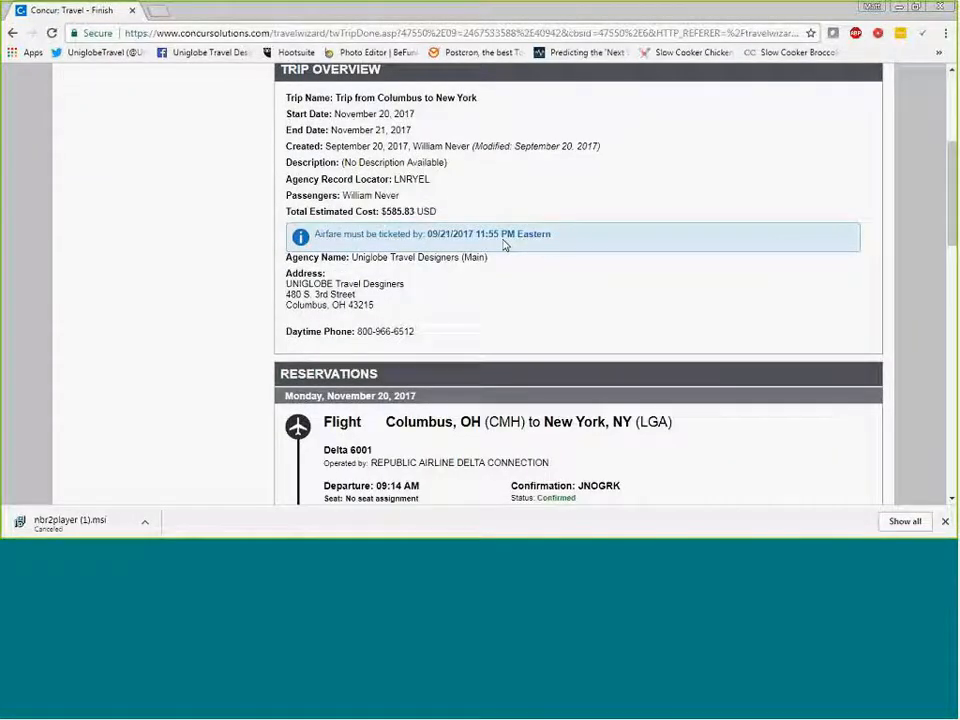
{"action": "scroll", "coordinate": [505, 244], "scroll_direction": "down", "scroll_amount": 6}
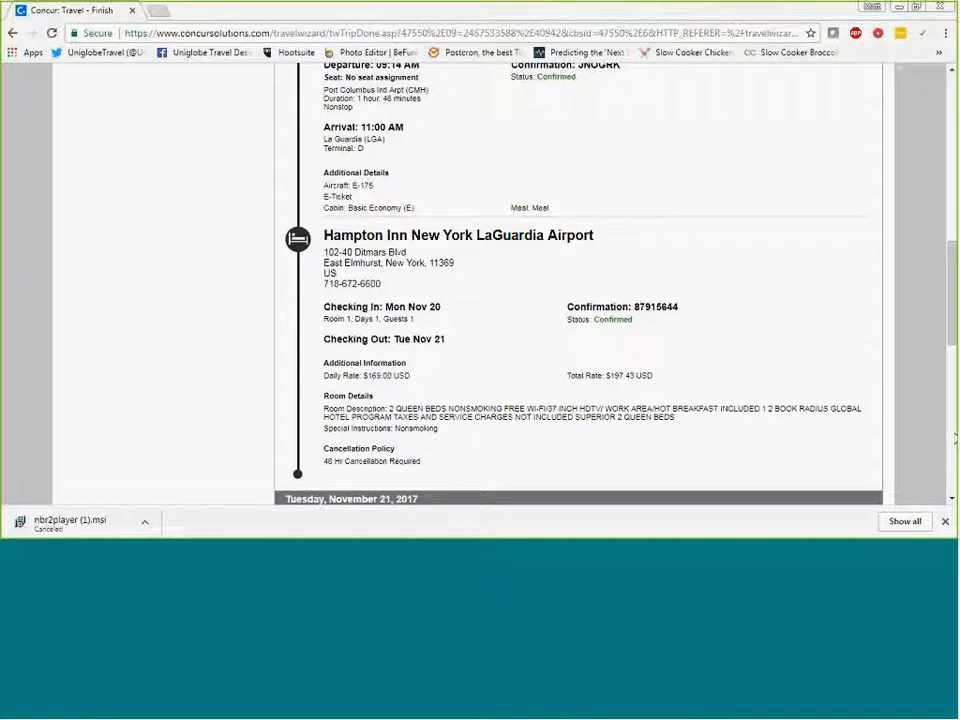
- Switch to Adobe Acrobat to view the sample Uniglobe invoice PDF, then close it and return to the finished booking
{"action": "left_click_drag", "start_coordinate": [956, 62], "coordinate": [514, 4]}
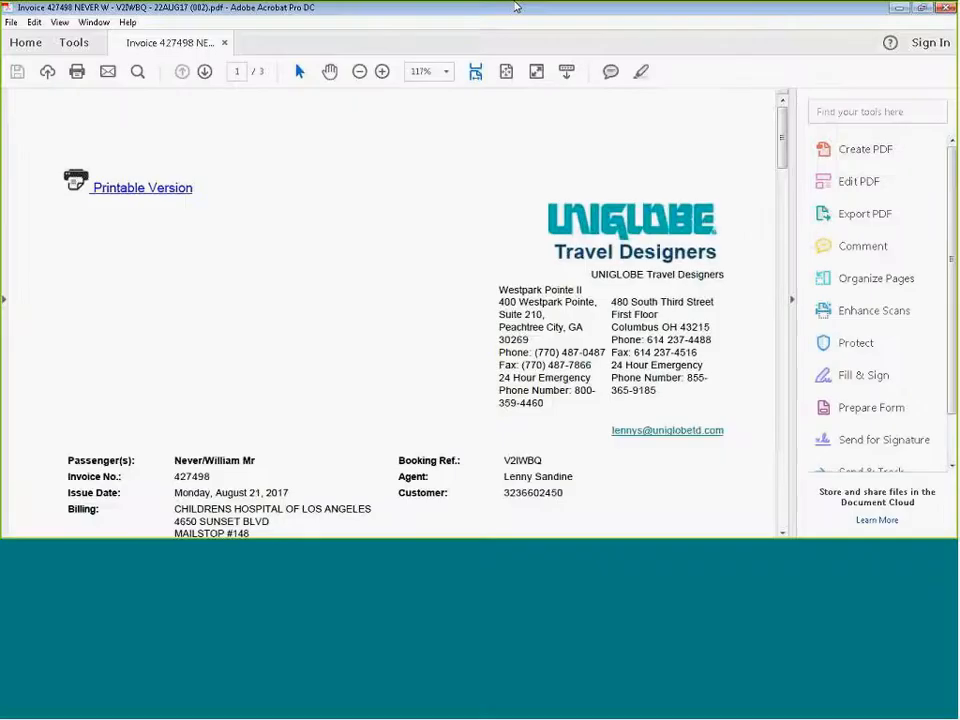
{"action": "left_click_drag", "start_coordinate": [784, 141], "coordinate": [778, 100]}
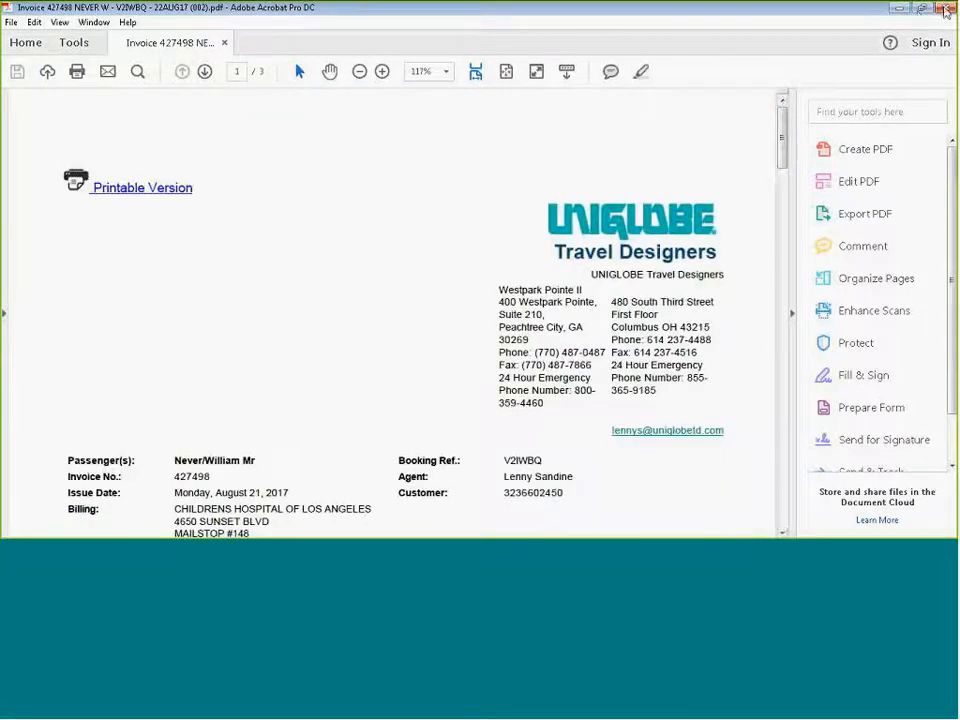
{"action": "left_click", "coordinate": [945, 10]}
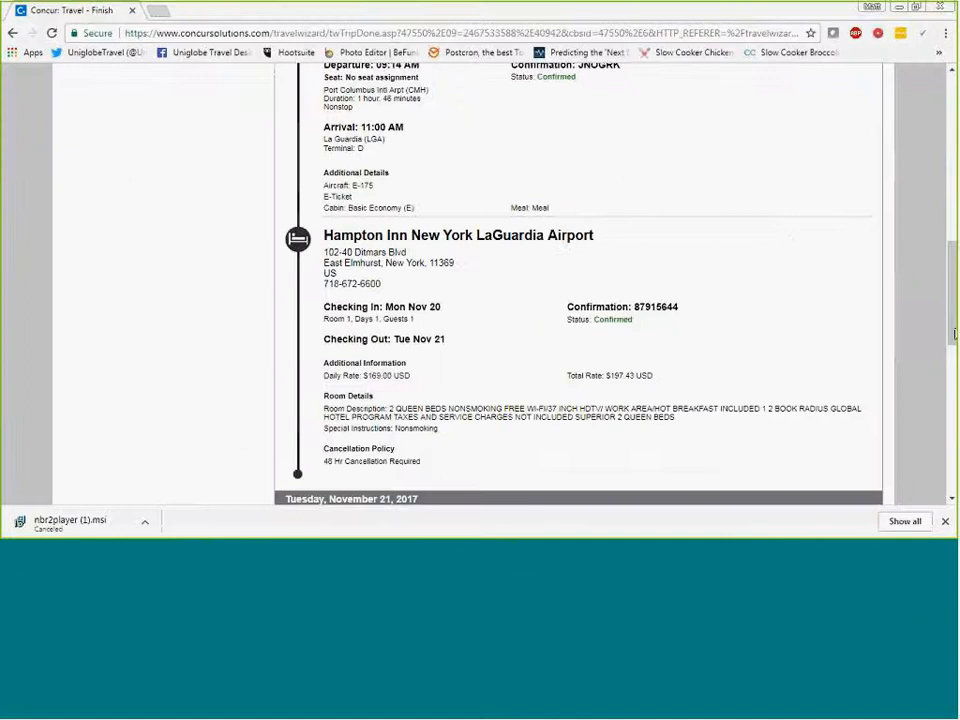
- Go through the finished booking to its total estimated cost, return to the Travel Center and open the car search form
{"action": "left_click_drag", "start_coordinate": [953, 317], "coordinate": [956, 466]}
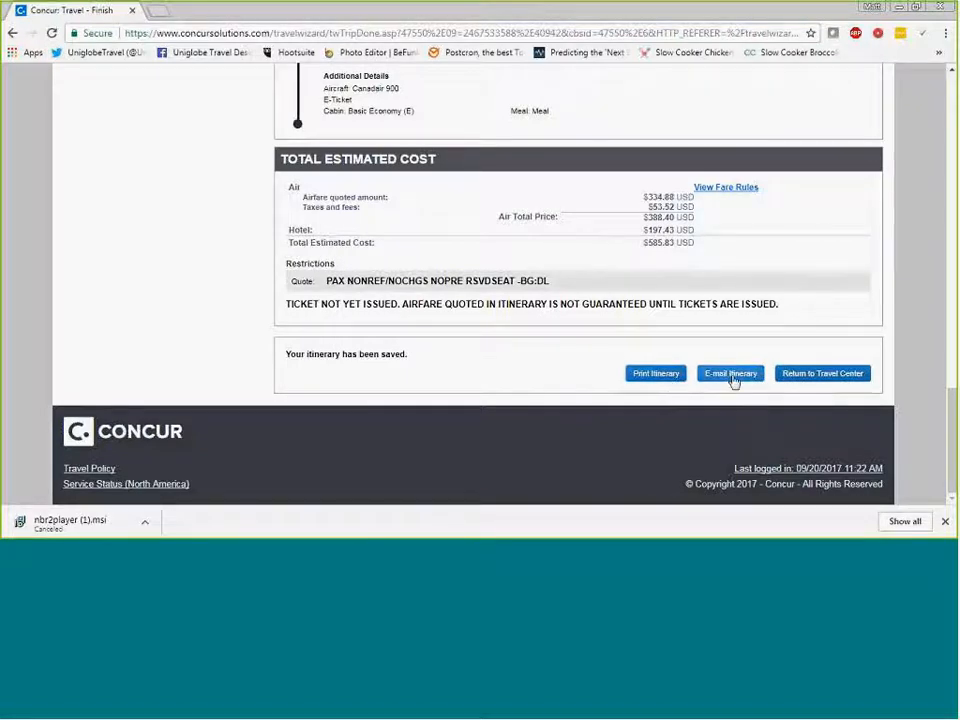
{"action": "left_click", "coordinate": [819, 374]}
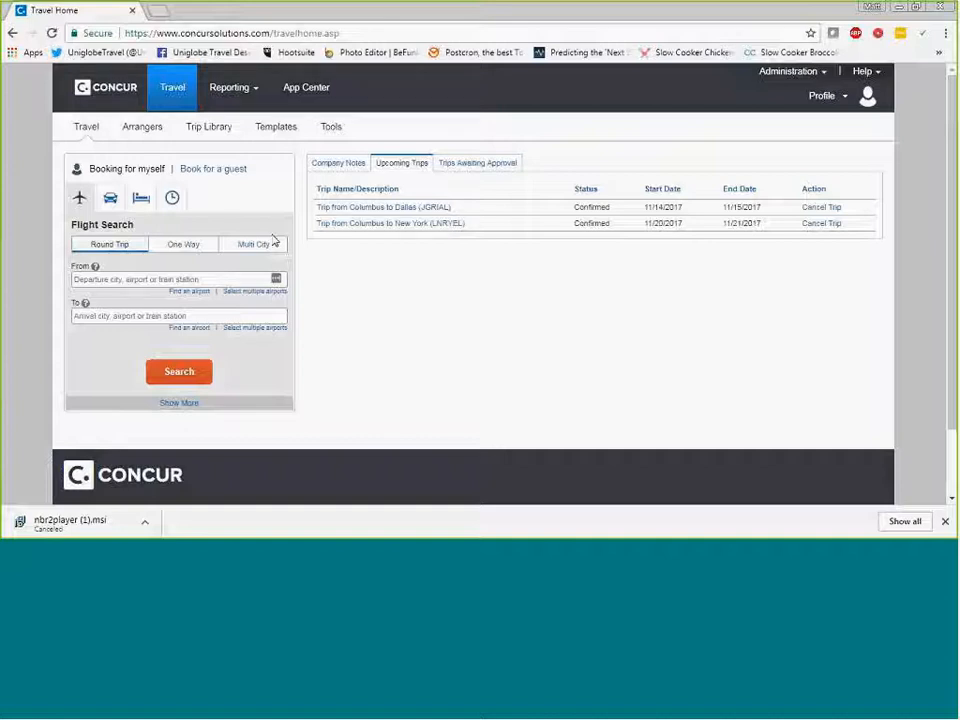
{"action": "left_click", "coordinate": [111, 201]}
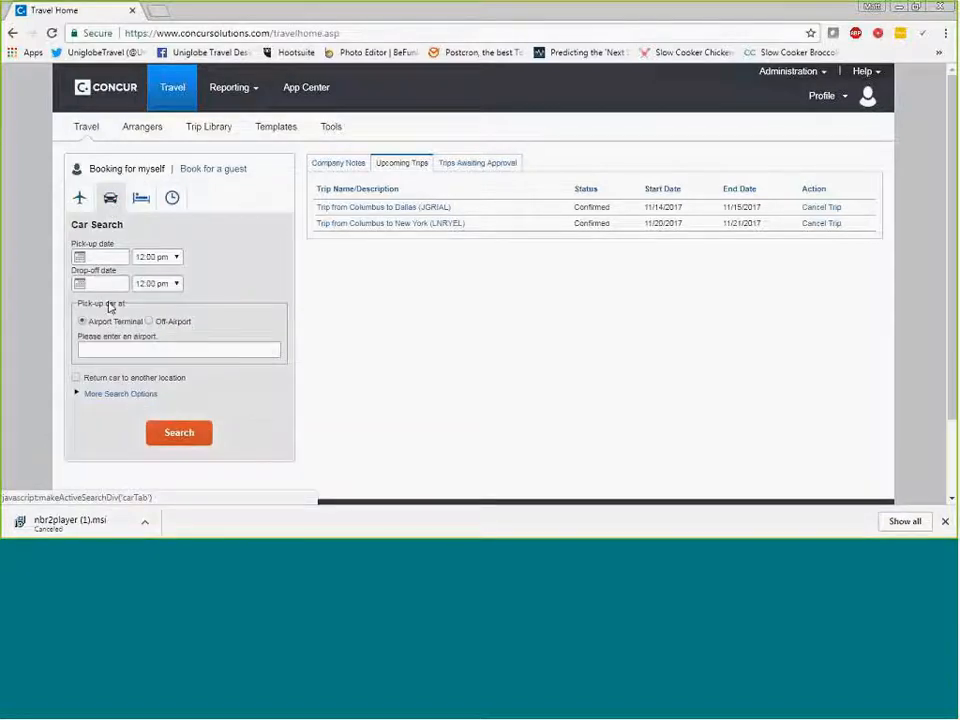
- Open the upcoming Columbus to New York trip and search rental cars for its New York, NY (LGA) (Nov 20) leg with the default preferences
{"action": "left_click", "coordinate": [391, 228]}
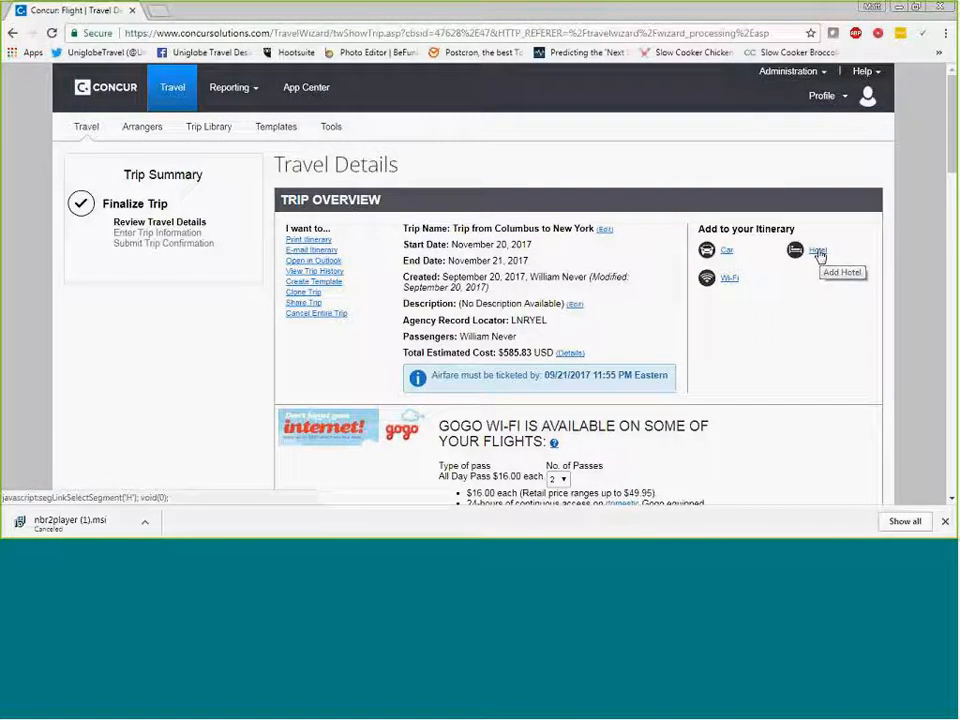
{"action": "left_click", "coordinate": [726, 253]}
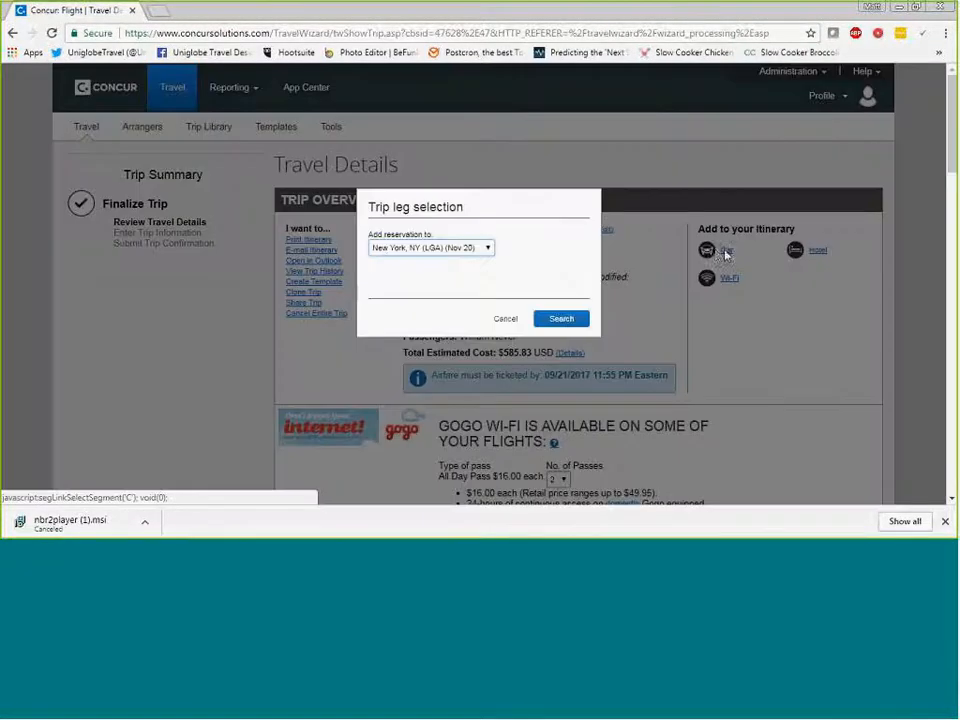
{"action": "left_click", "coordinate": [556, 322]}
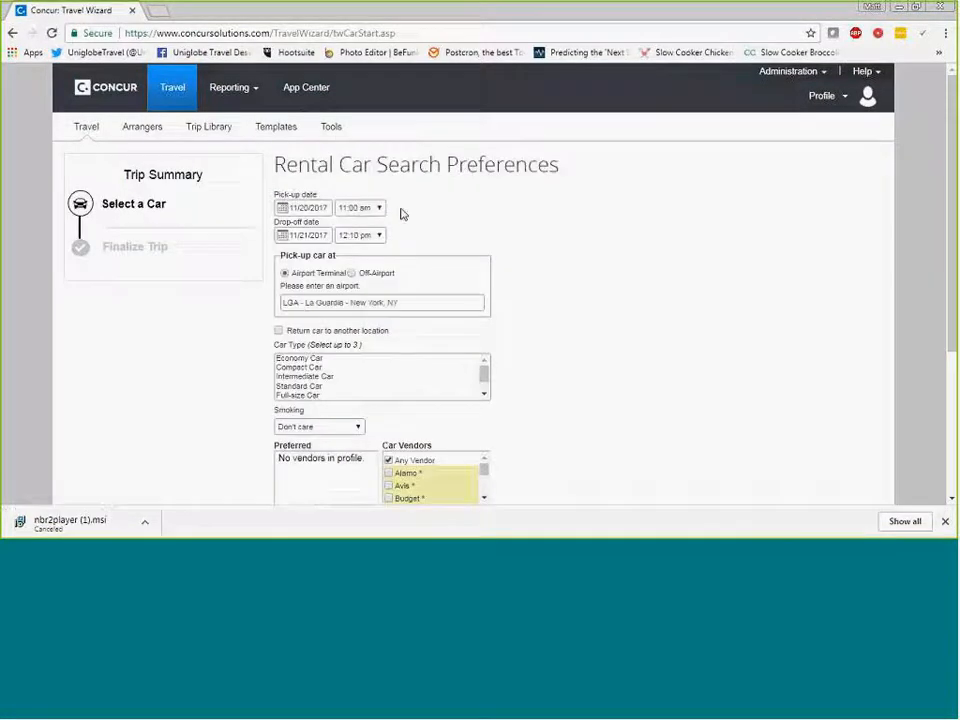
{"action": "scroll", "coordinate": [415, 226], "scroll_direction": "down", "scroll_amount": 1}
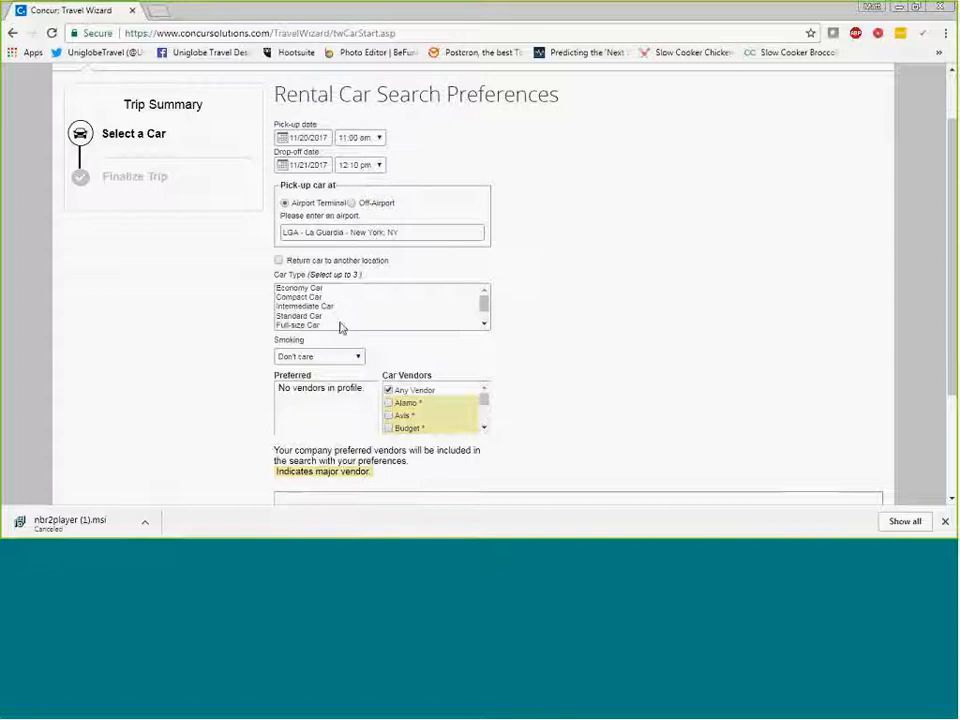
{"action": "scroll", "coordinate": [390, 317], "scroll_direction": "down", "scroll_amount": 1}
{"action": "scroll", "coordinate": [544, 313], "scroll_direction": "down", "scroll_amount": 1}
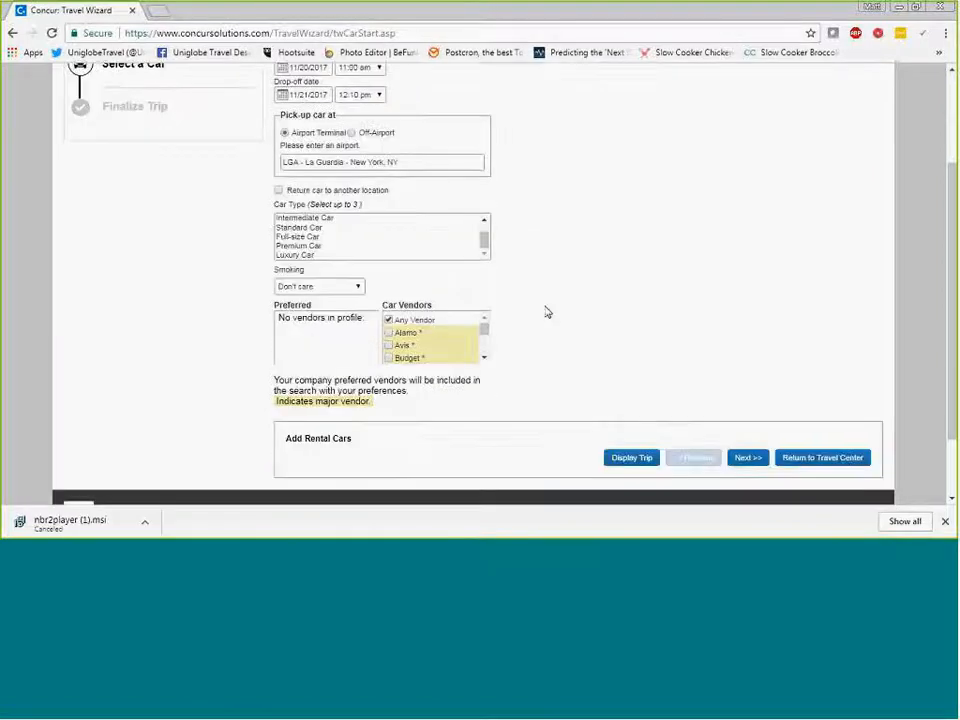
{"action": "left_click", "coordinate": [747, 457]}
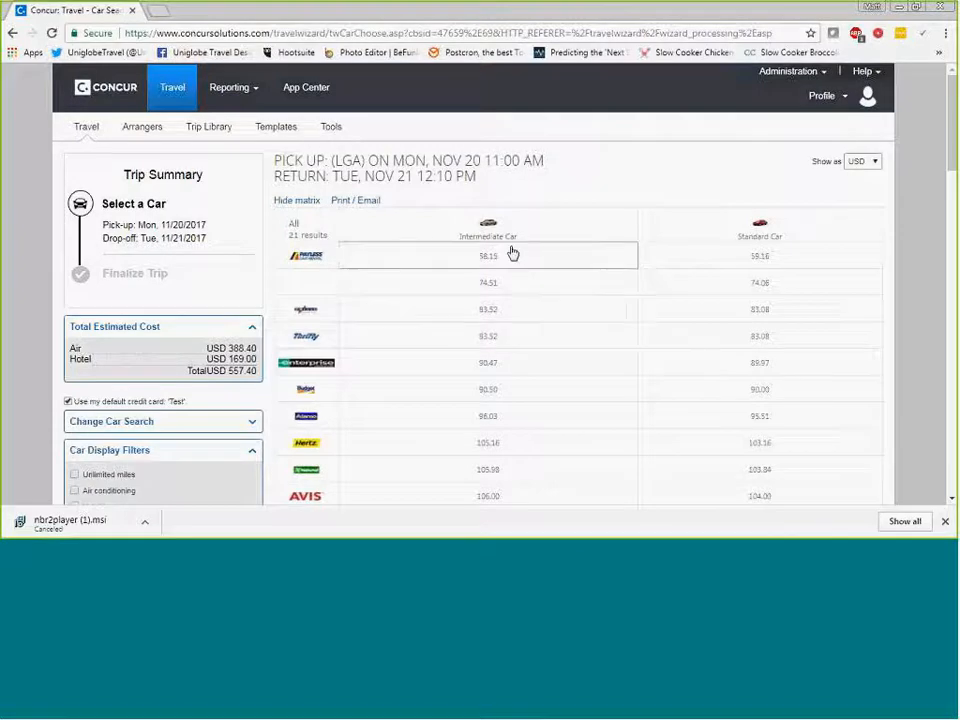
- Examine the rental car price matrix and the individual offers, then return to the travel home page without choosing a car
{"action": "scroll", "coordinate": [480, 407], "scroll_direction": "down", "scroll_amount": 1}
{"action": "scroll", "coordinate": [510, 268], "scroll_direction": "down", "scroll_amount": 3}
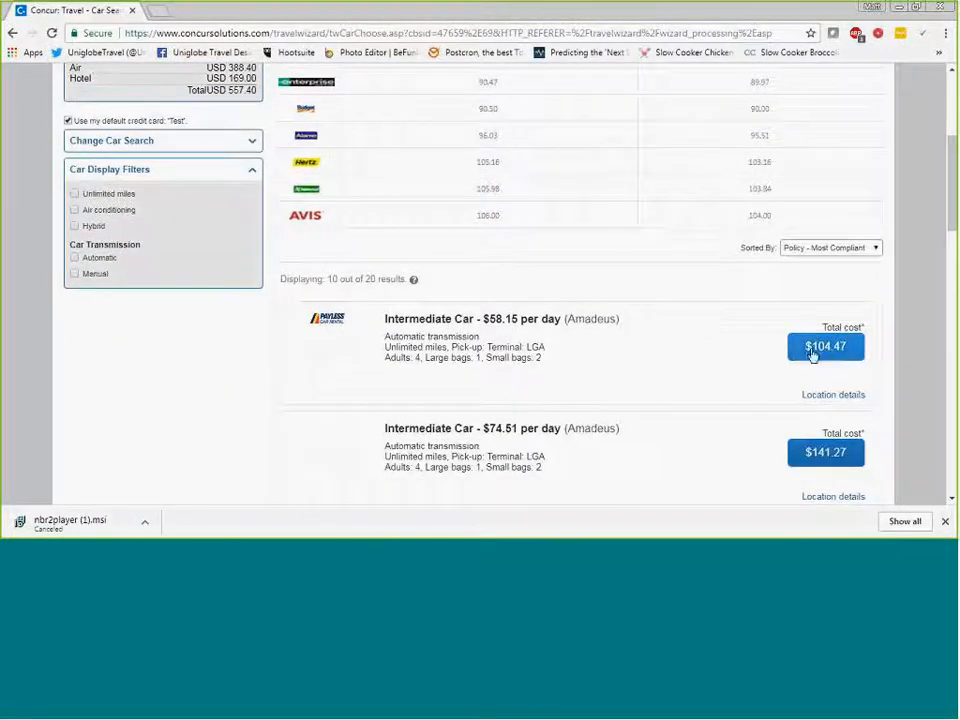
{"action": "scroll", "coordinate": [658, 356], "scroll_direction": "down", "scroll_amount": 3}
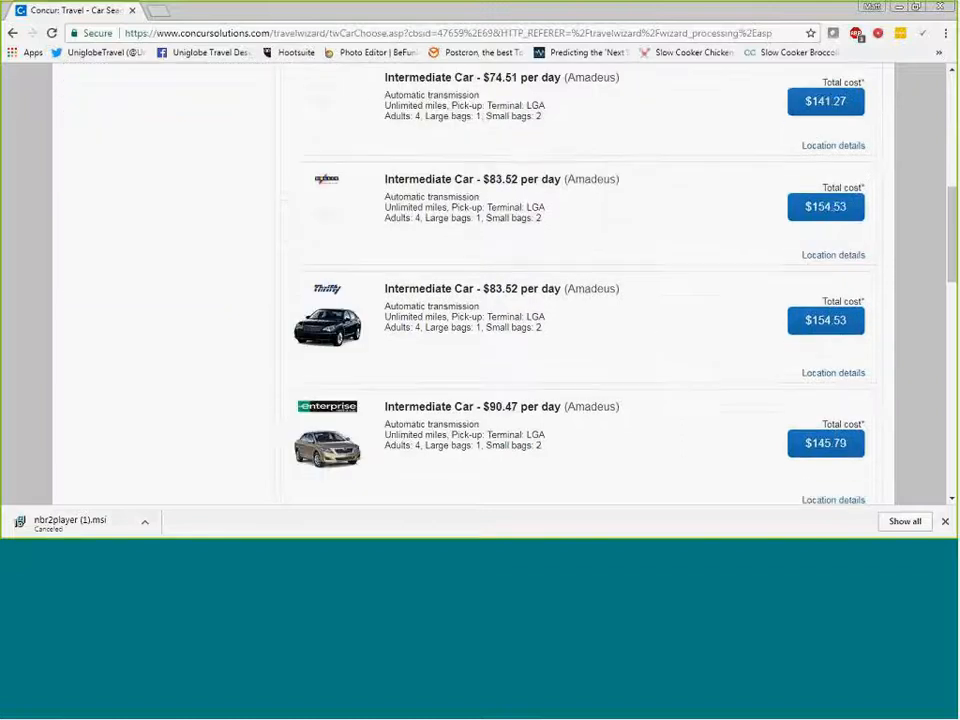
{"action": "scroll", "coordinate": [660, 356], "scroll_direction": "up", "scroll_amount": 5}
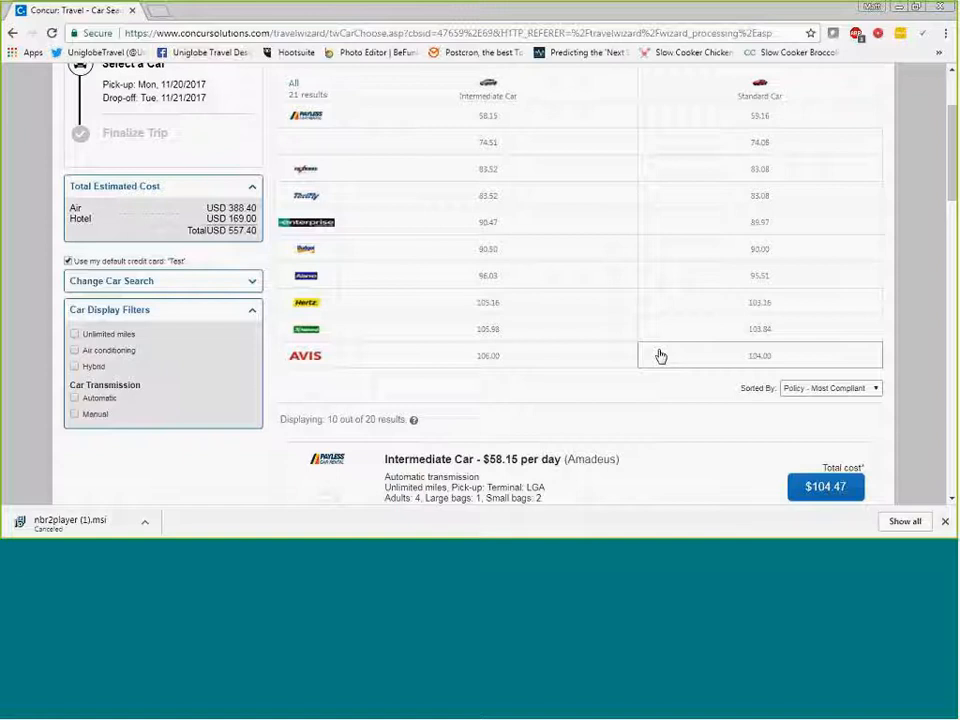
{"action": "scroll", "coordinate": [604, 361], "scroll_direction": "up", "scroll_amount": 1}
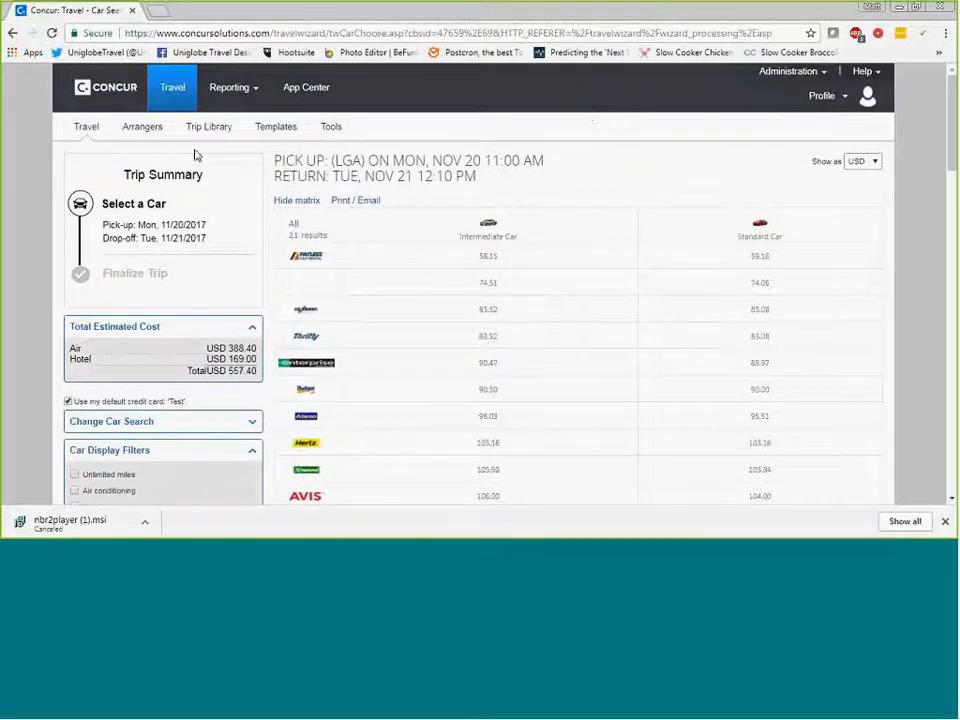
{"action": "left_click", "coordinate": [165, 100]}
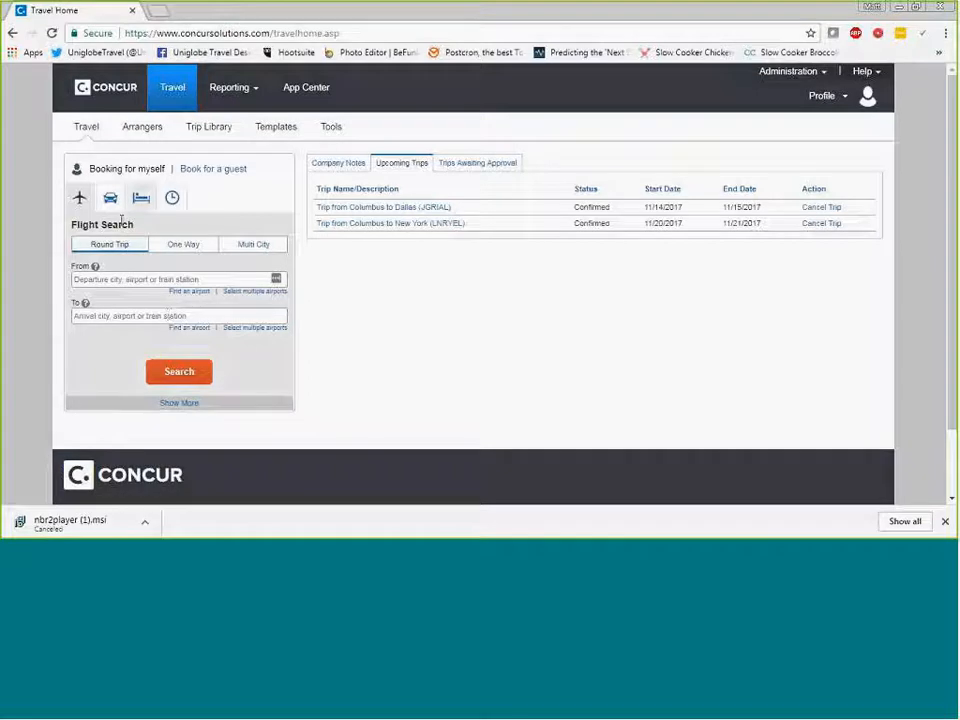
- Open the Columbus to New York trip, start cloning it and set the traveler to Guest Traveler
{"action": "left_click", "coordinate": [391, 226]}
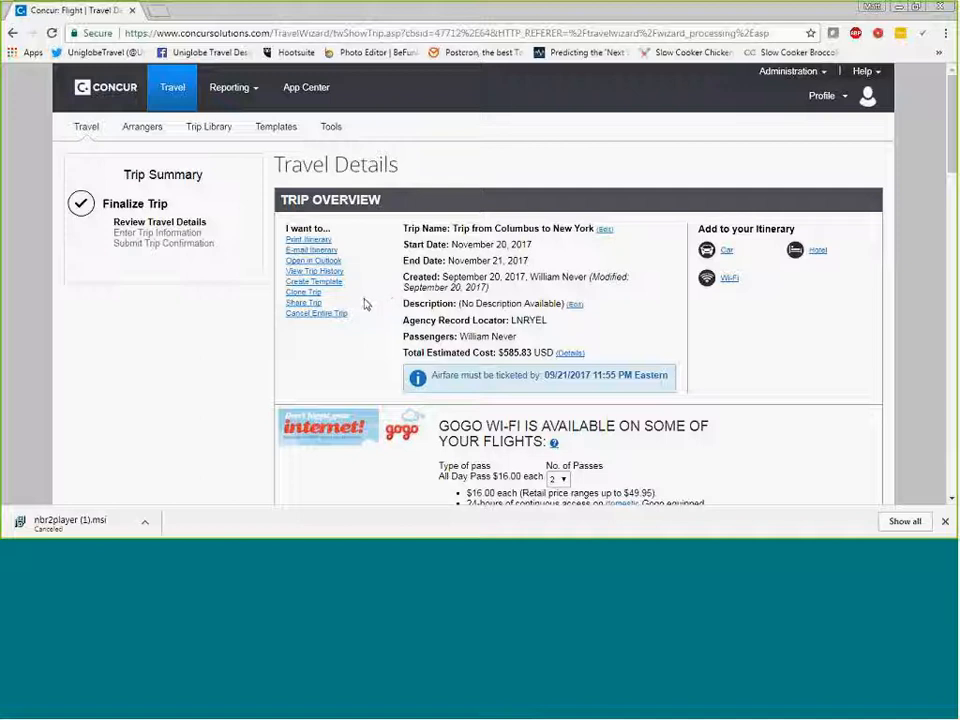
{"action": "left_click", "coordinate": [309, 294]}
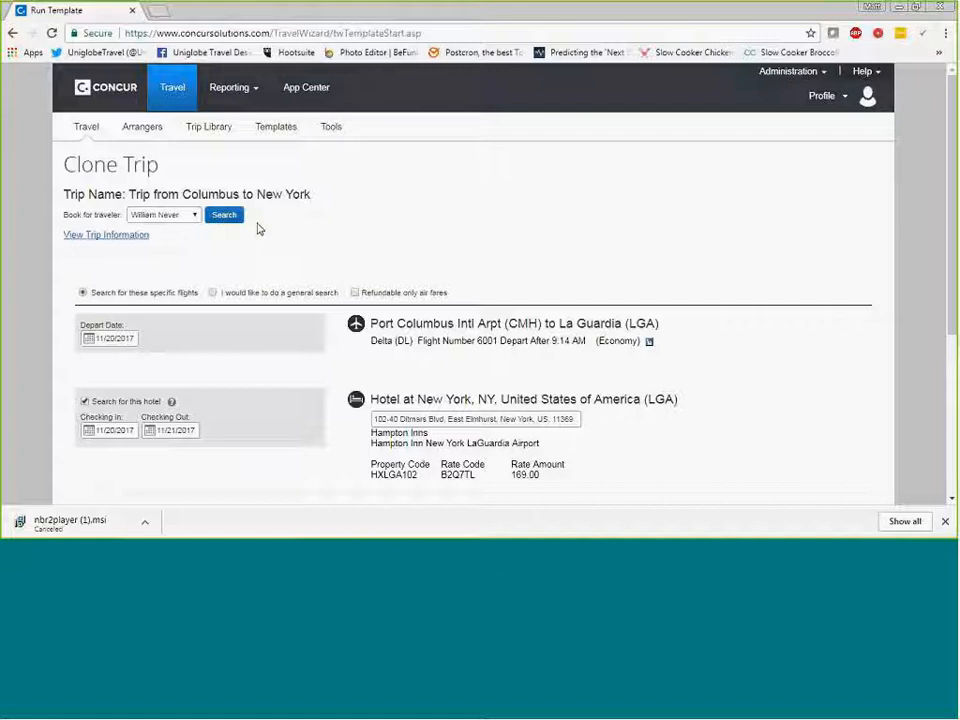
{"action": "left_click", "coordinate": [185, 215]}
{"action": "left_click", "coordinate": [163, 258]}
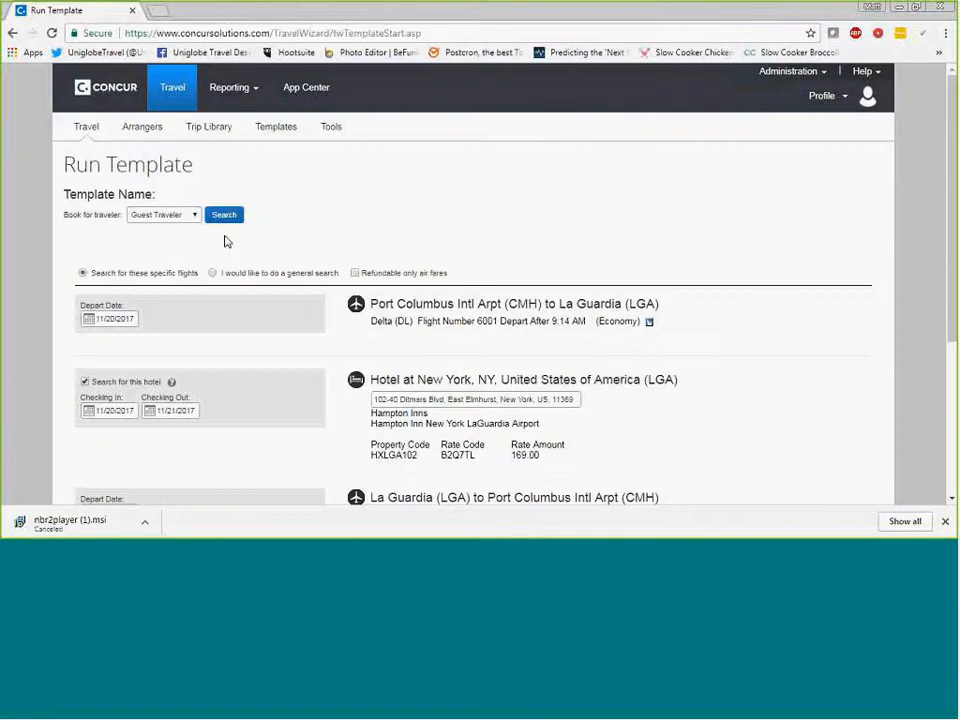
- Review the cloned trip's flight and hotel segments with their dates, then leave for the travel home page without continuing
{"action": "scroll", "coordinate": [229, 216], "scroll_direction": "down", "scroll_amount": 1}
{"action": "scroll", "coordinate": [352, 350], "scroll_direction": "down", "scroll_amount": 1}
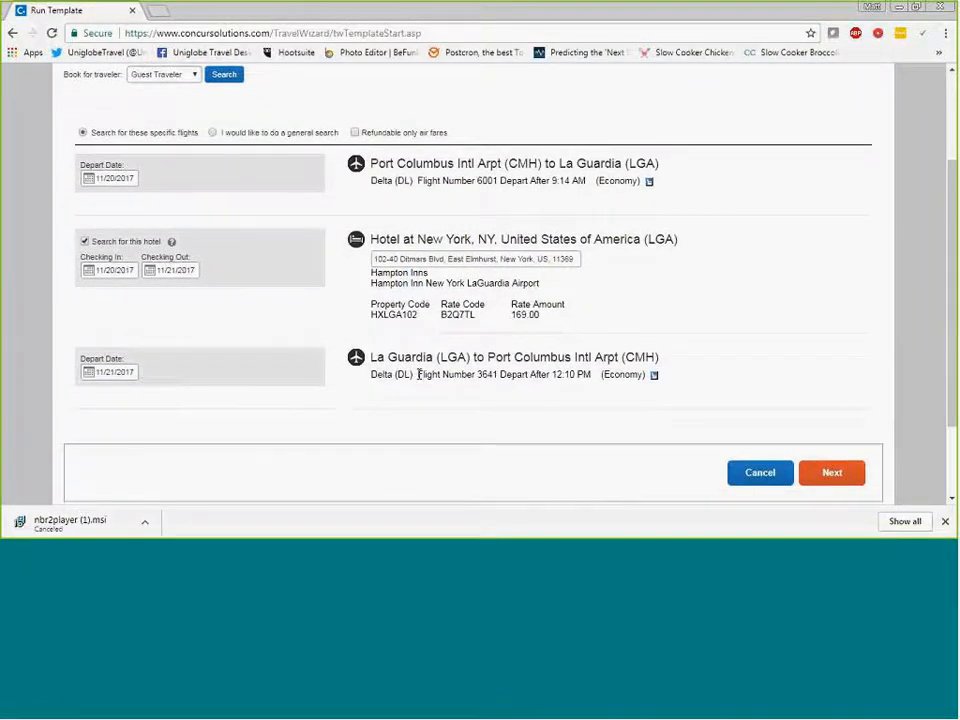
{"action": "scroll", "coordinate": [413, 262], "scroll_direction": "up", "scroll_amount": 2}
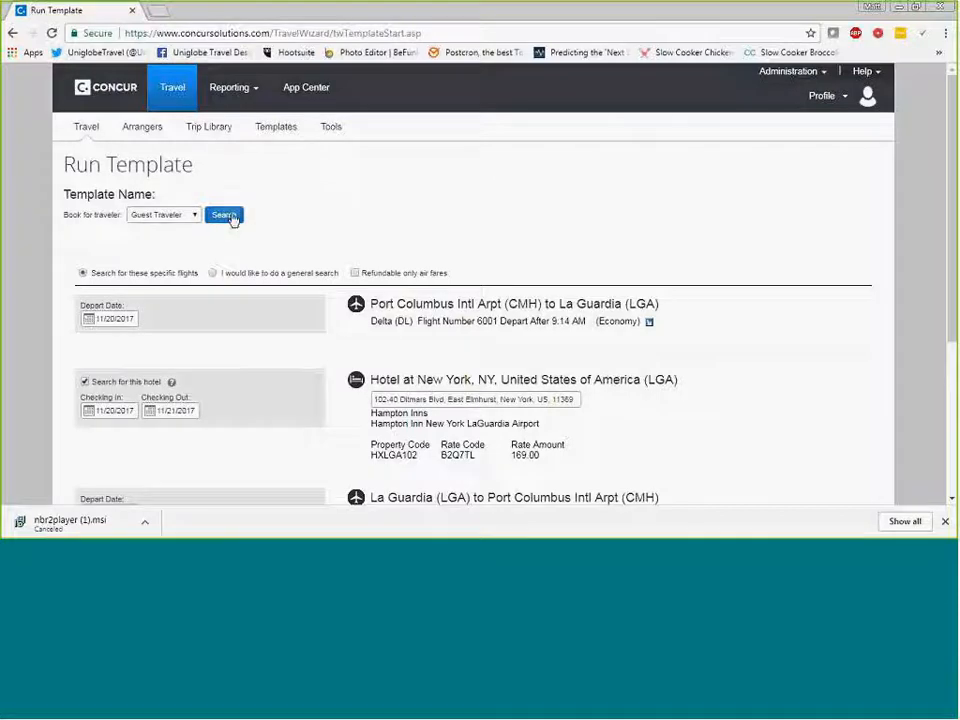
{"action": "left_click", "coordinate": [172, 100]}
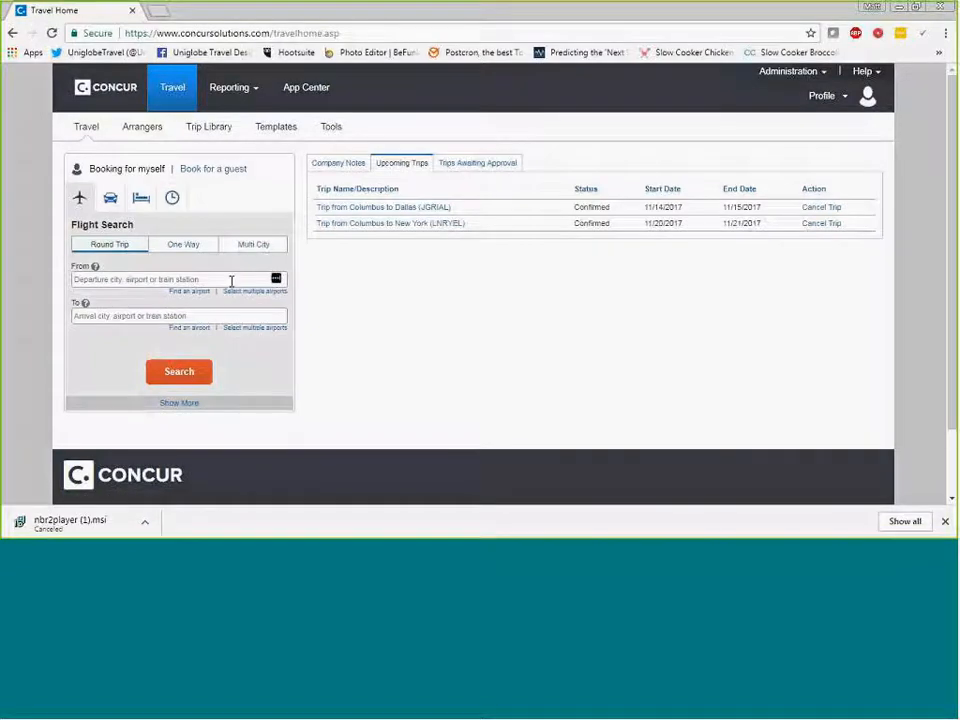